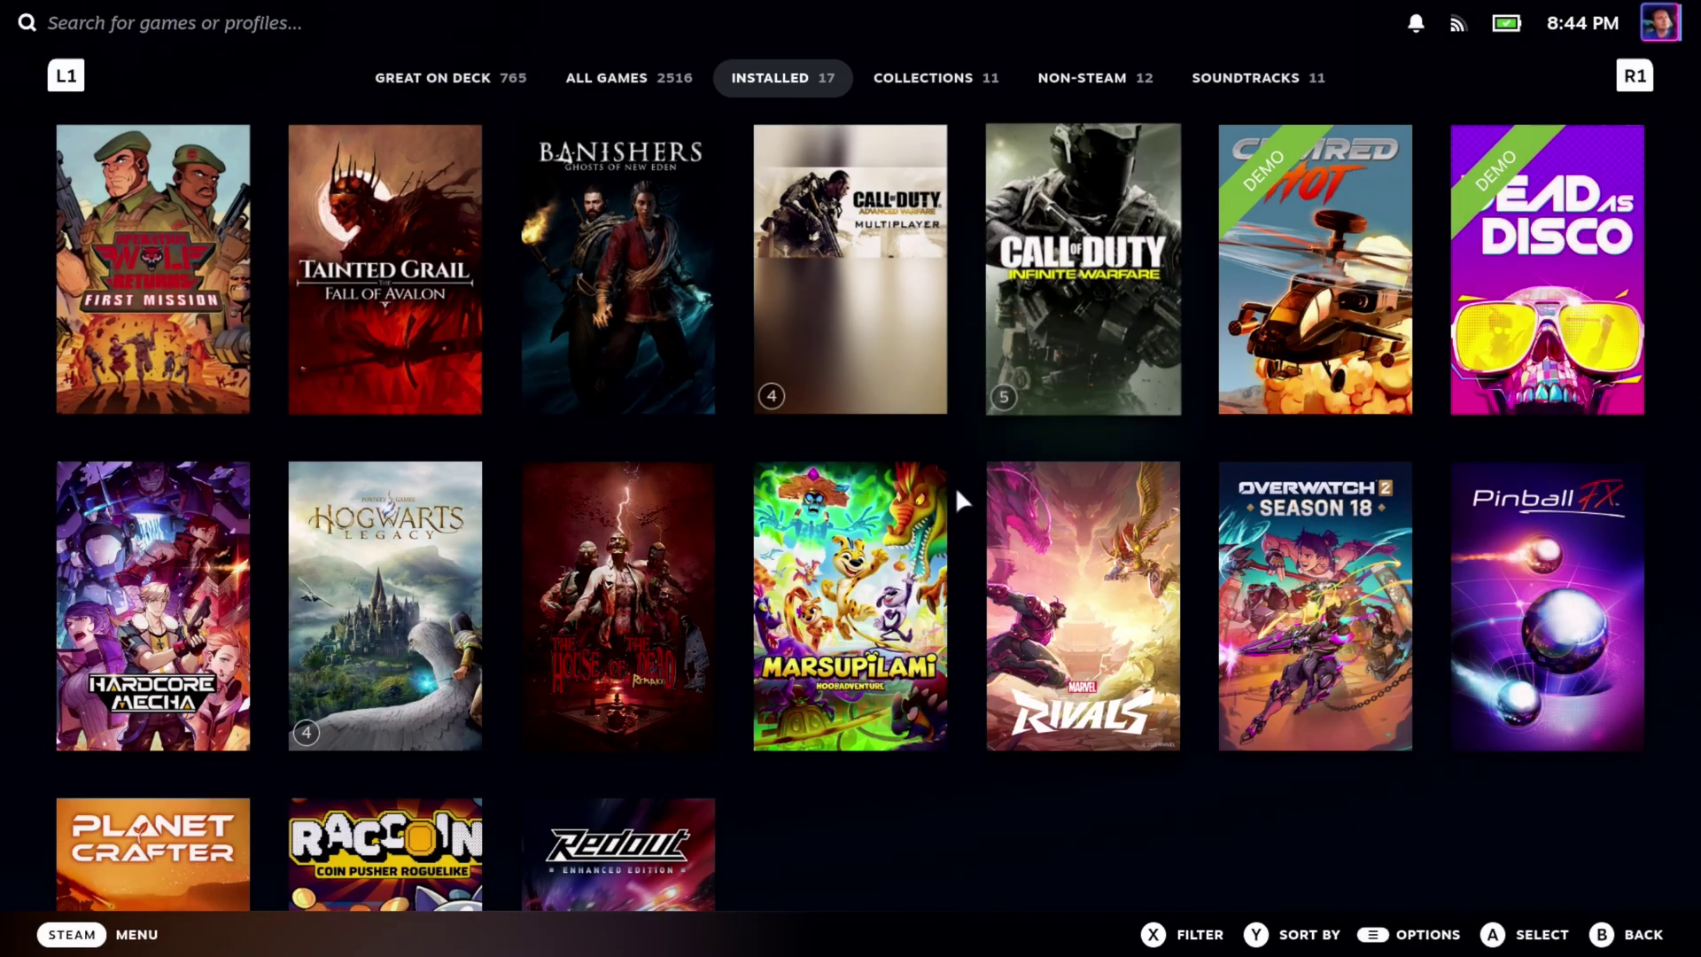
# - Switch the Steam Deck from Gaming Mode to Desktop Mode
pyautogui.click(137, 941)
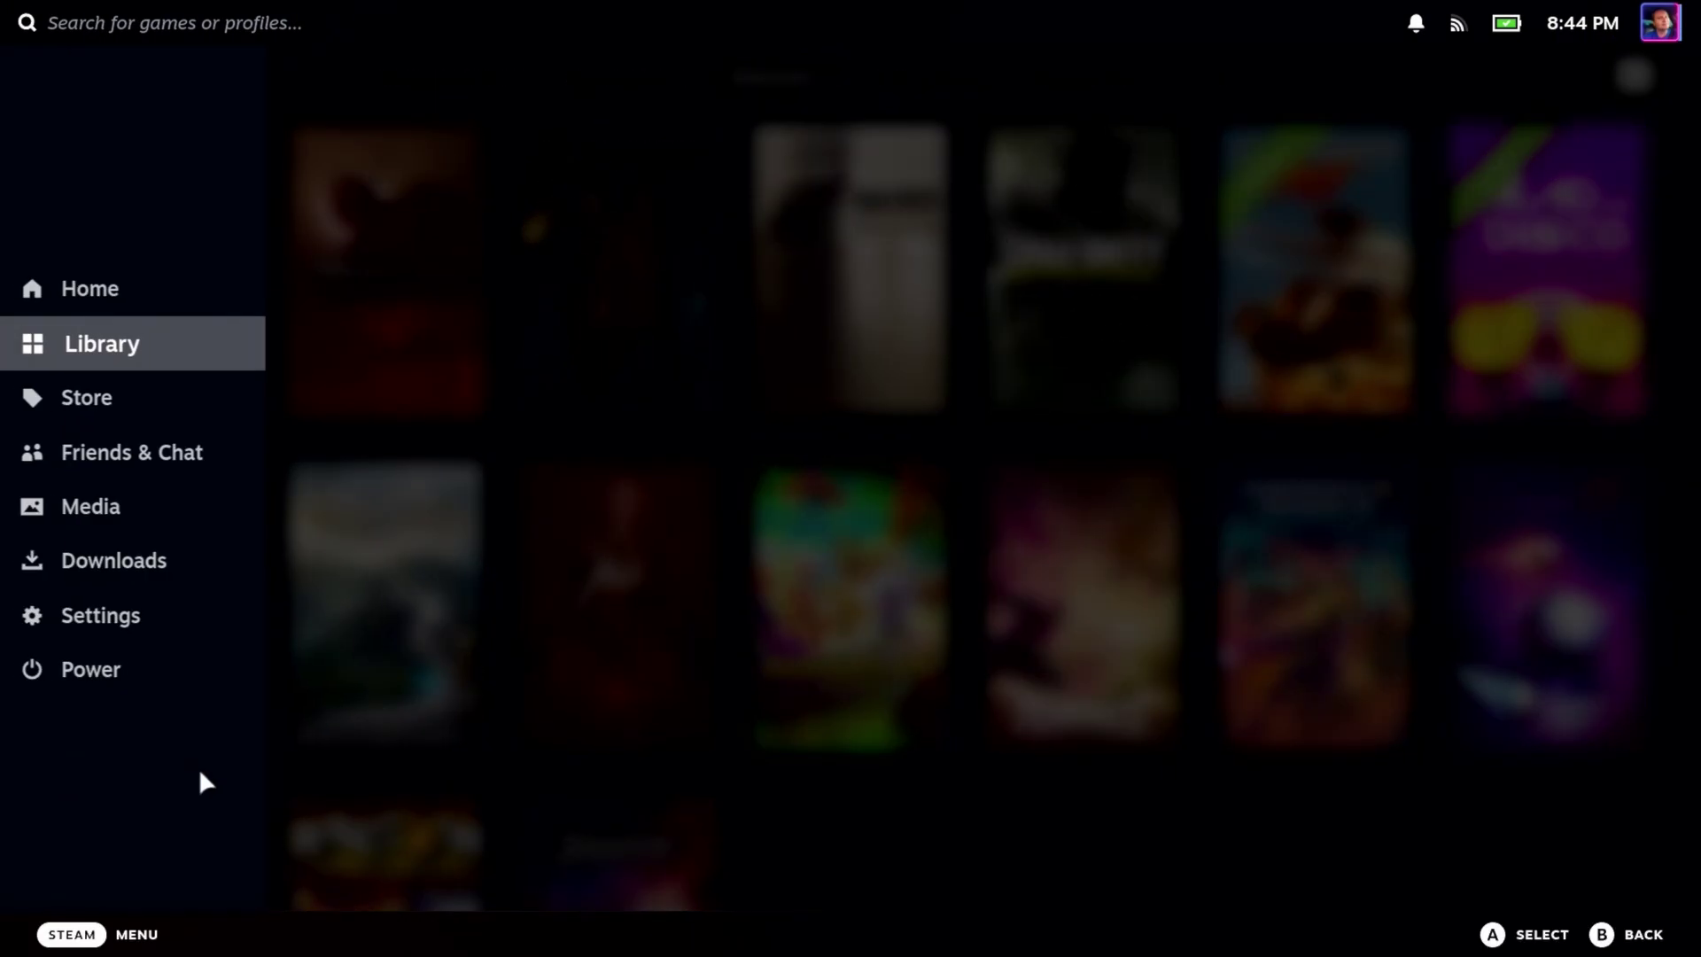
pyautogui.click(140, 689)
pyautogui.click(855, 634)
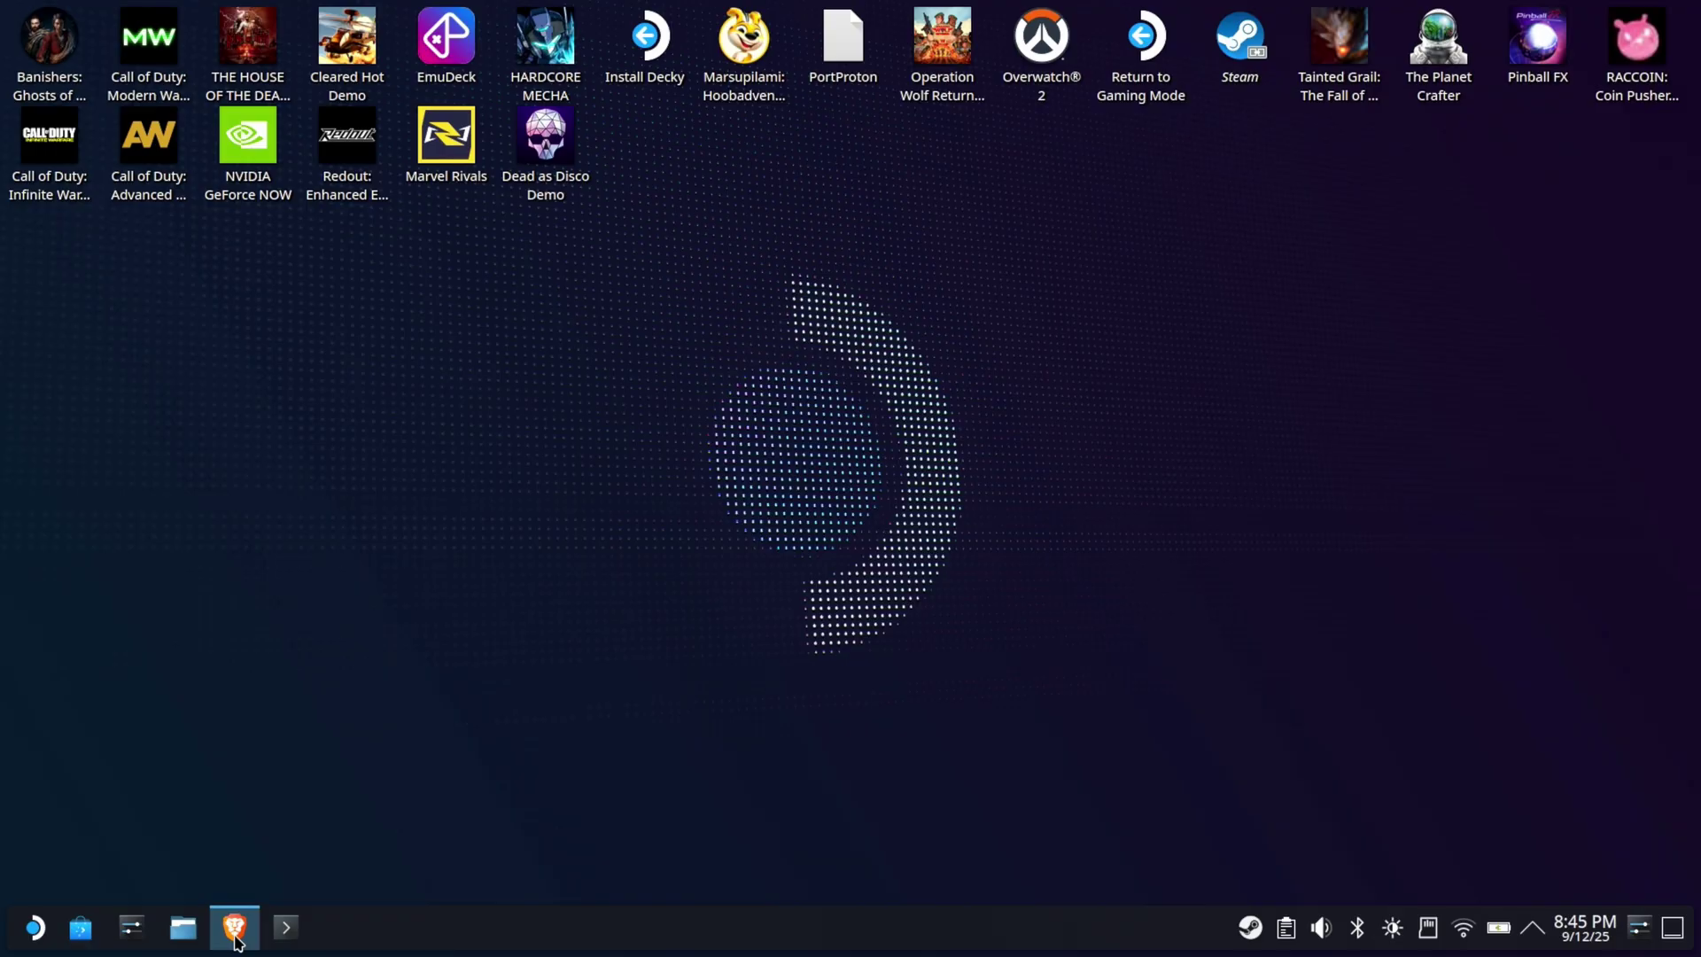
# - Switch to the Brave browser and download msxhelperpack.zip from its archive.org page into the Downloads folder
pyautogui.click(234, 928)
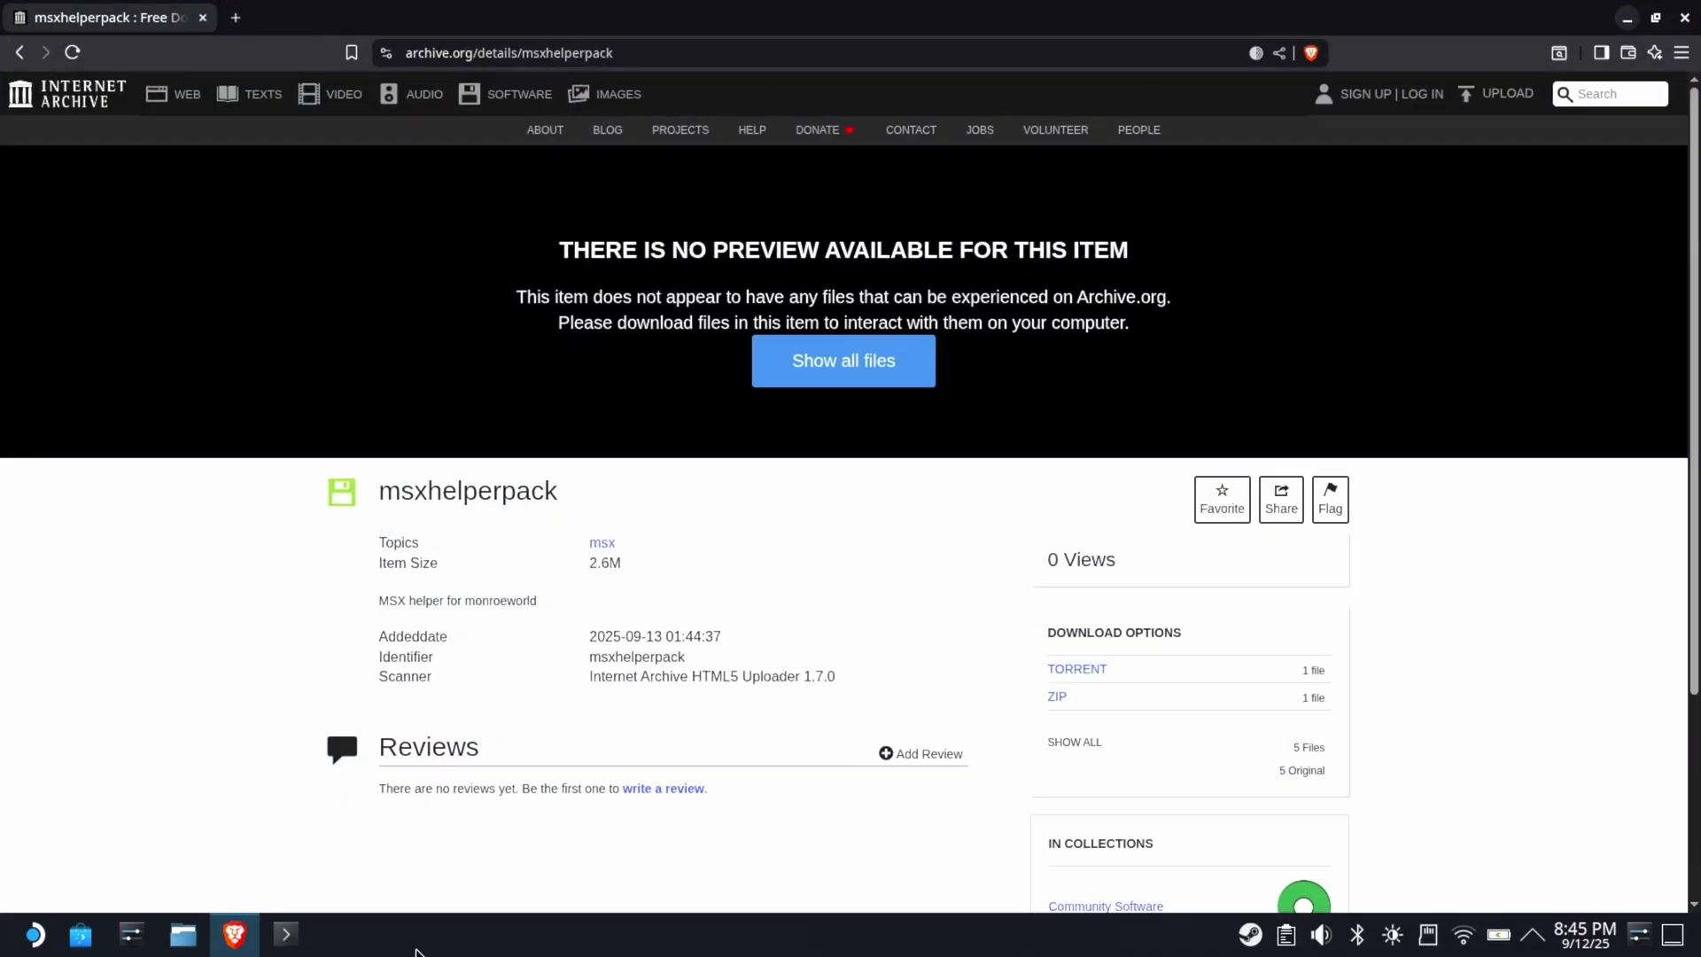
pyautogui.click(470, 46)
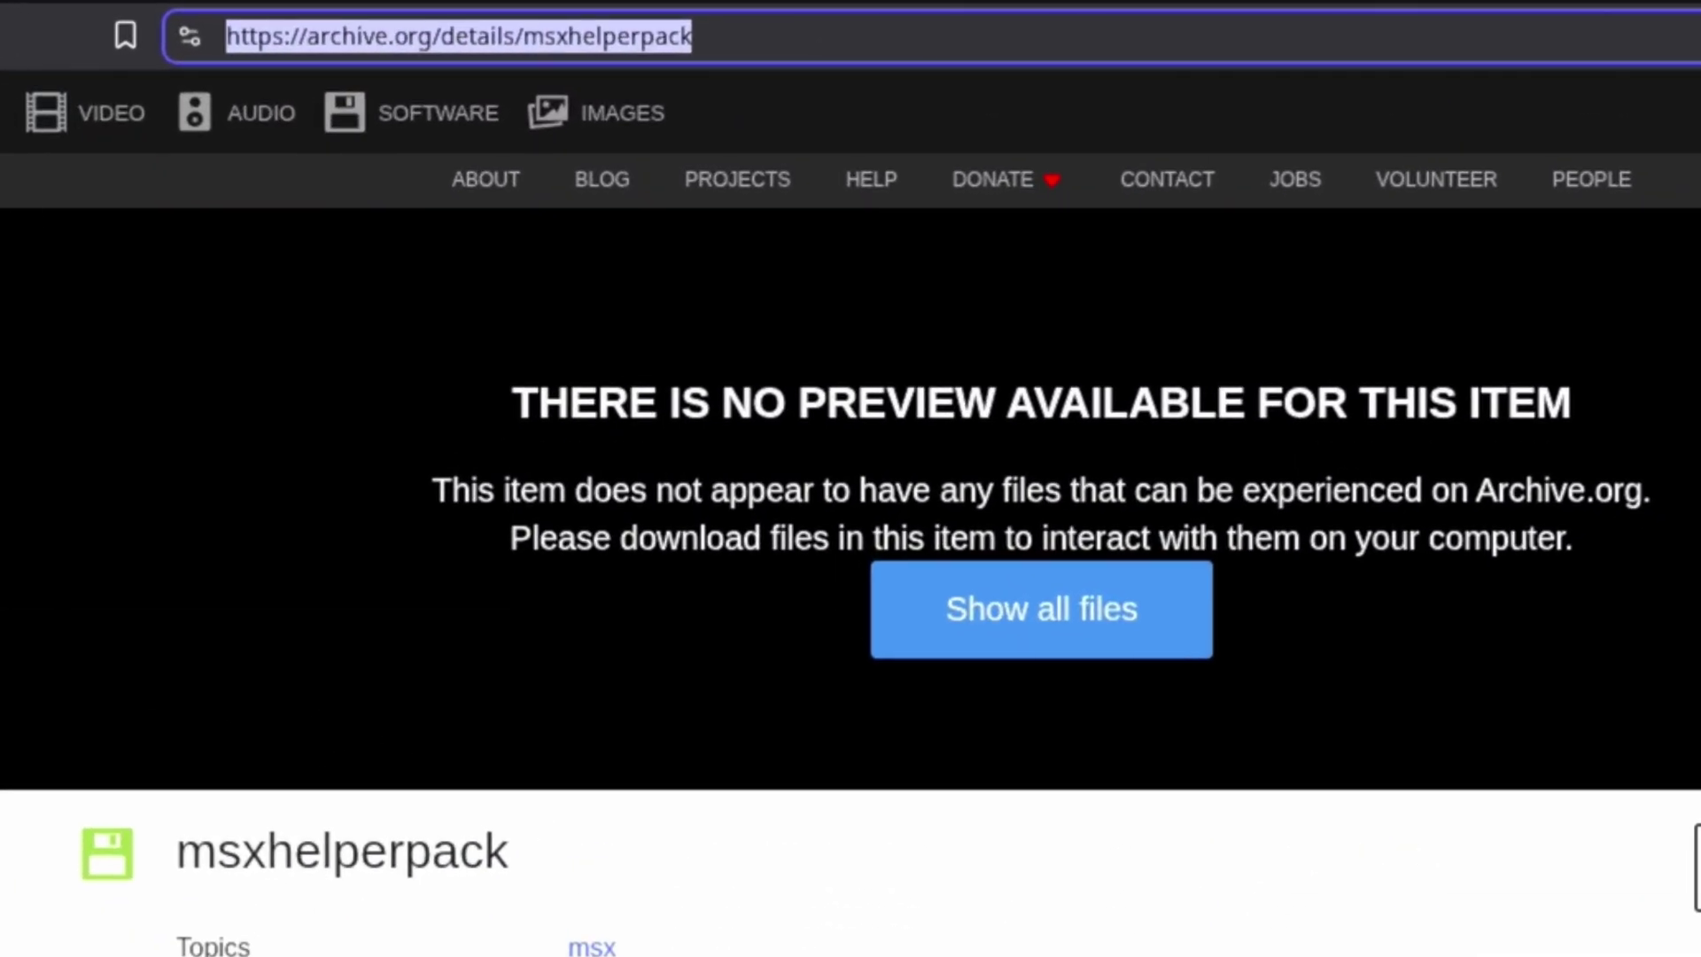
pyautogui.click(1511, 612)
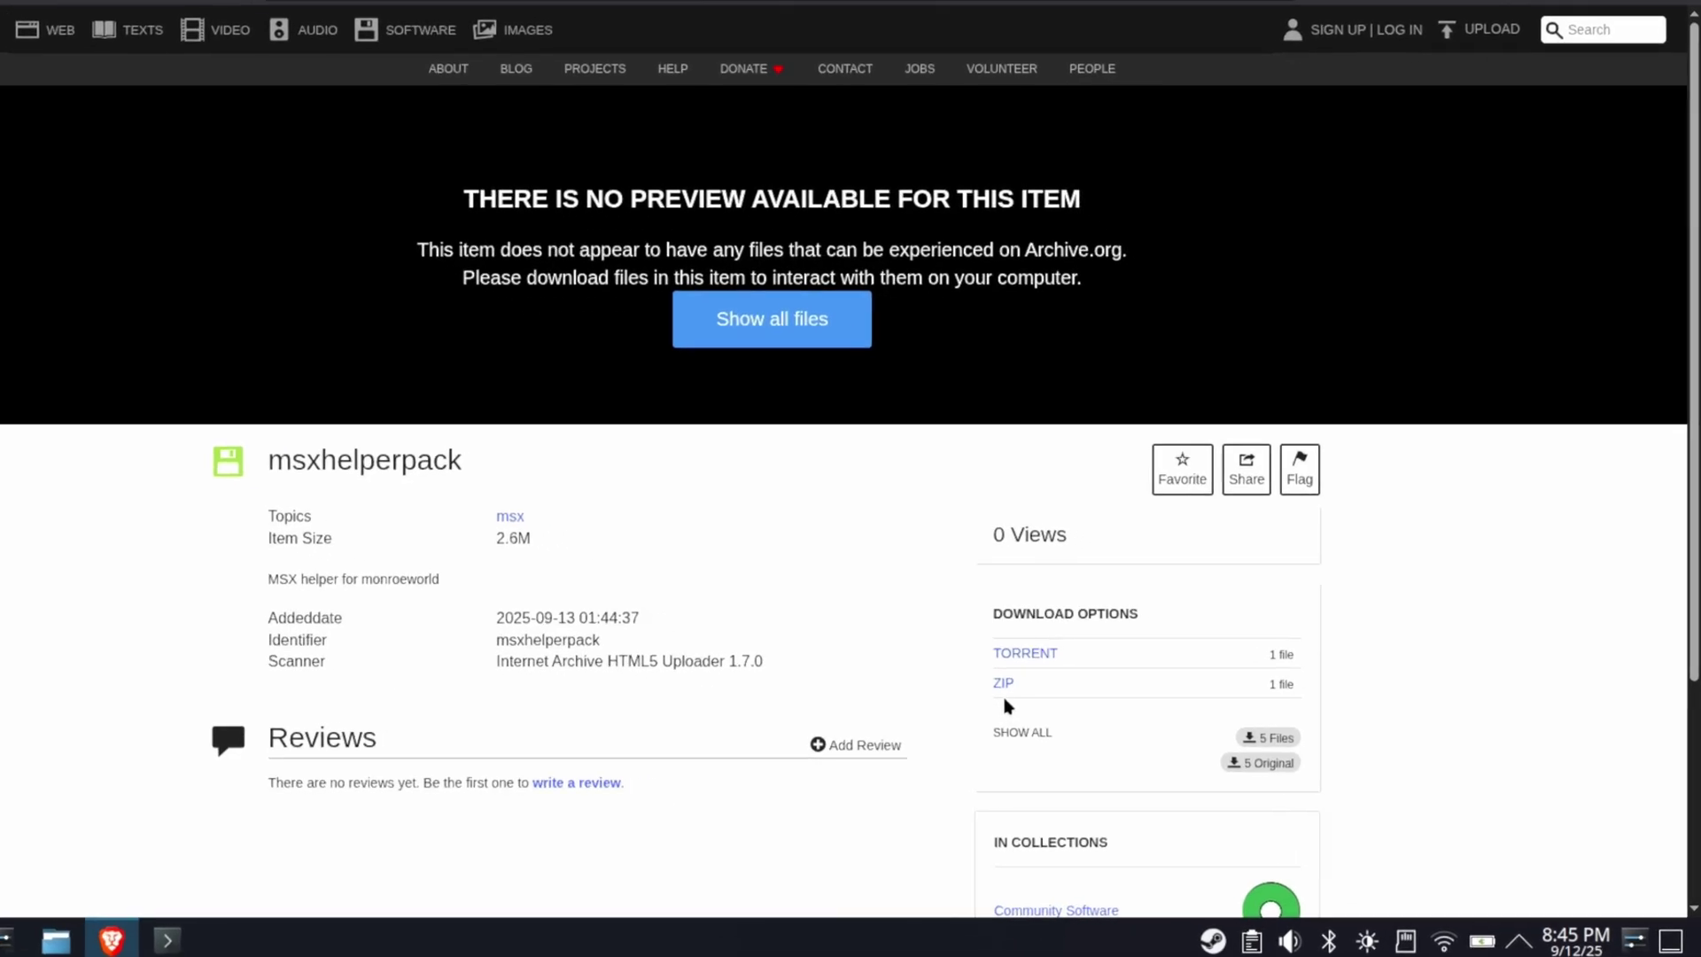
pyautogui.moveTo(1031, 683)
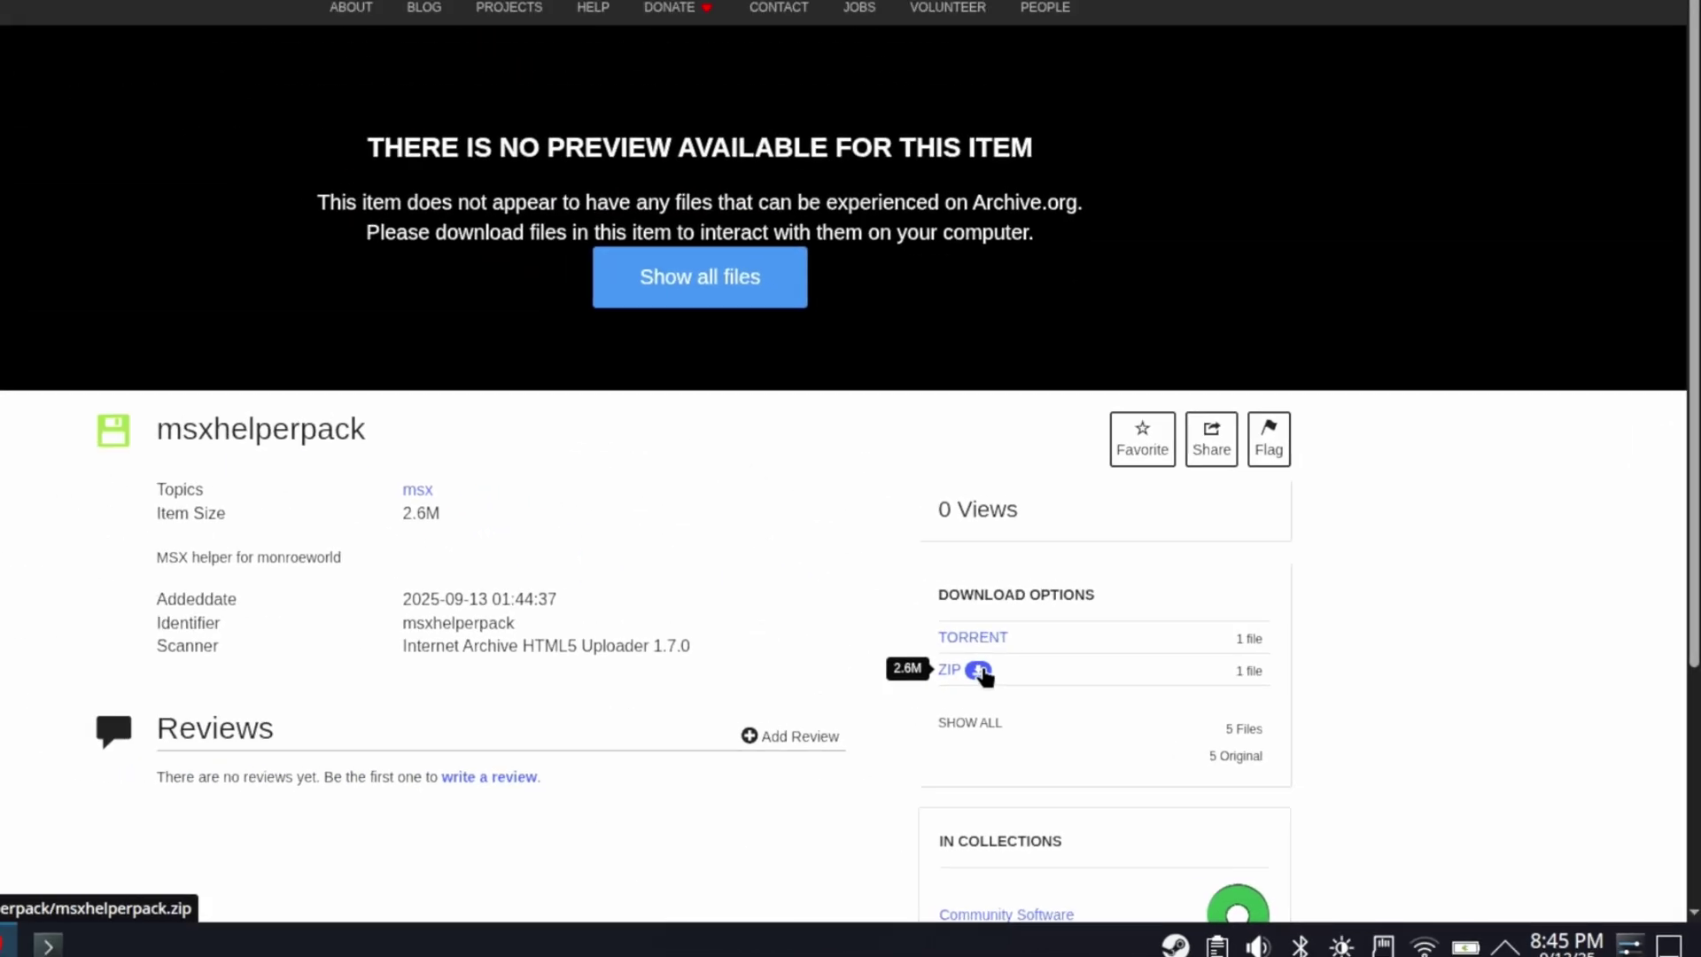
pyautogui.click(980, 671)
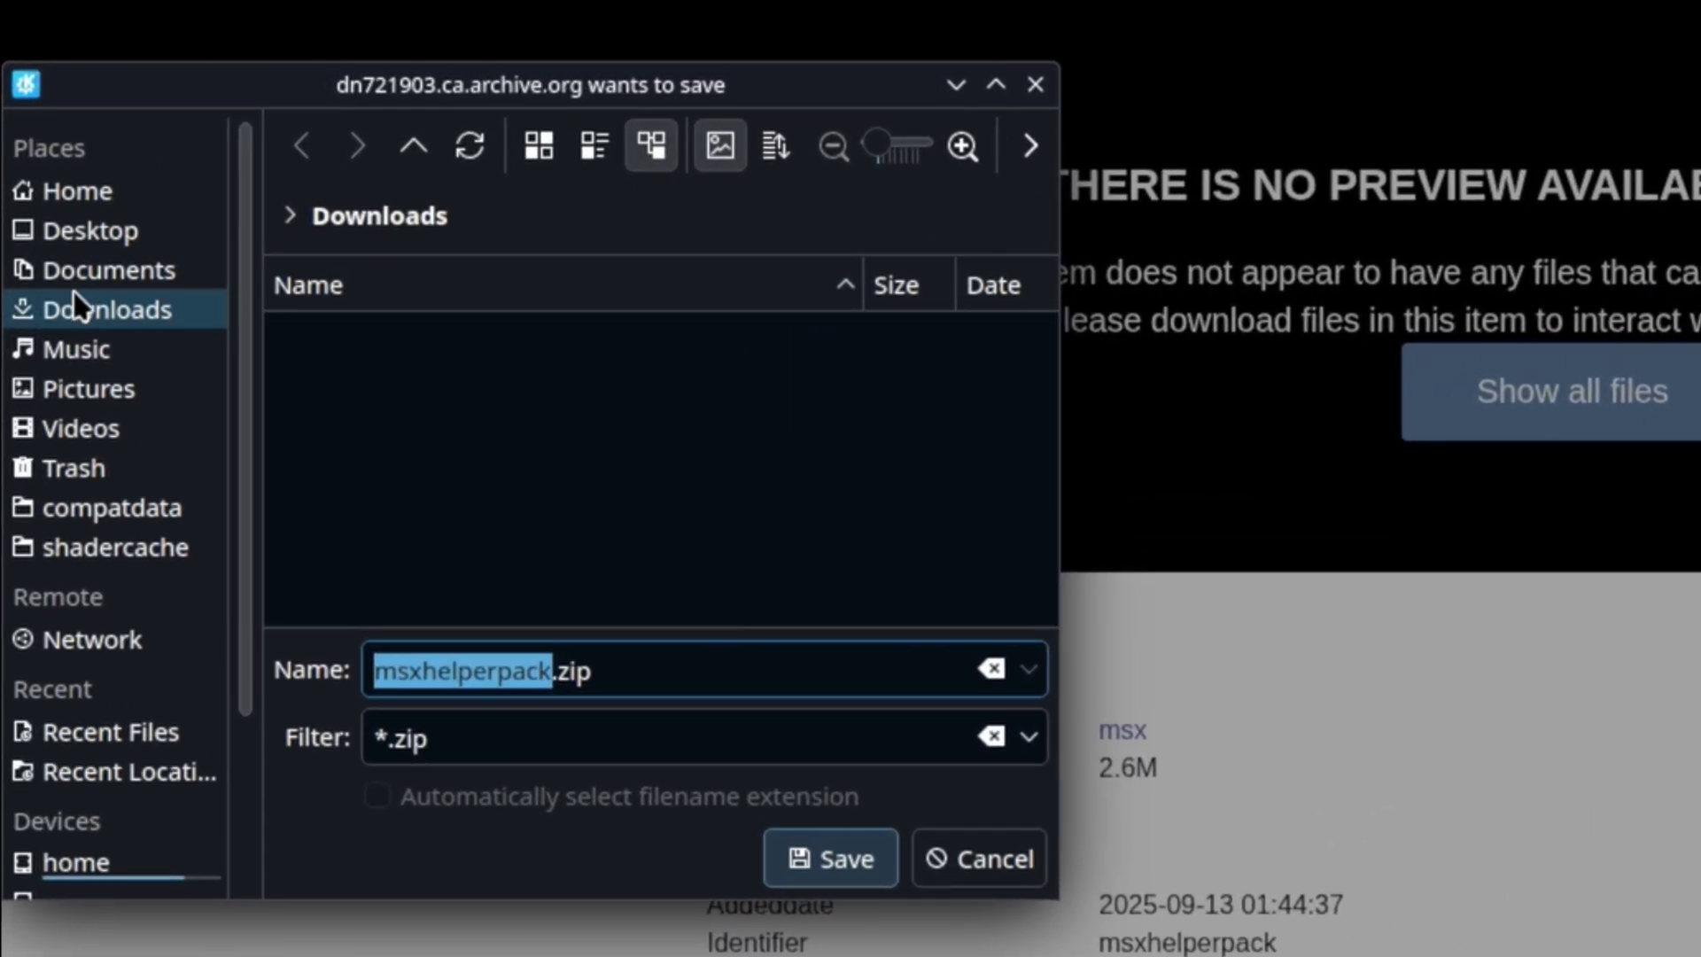
pyautogui.click(77, 314)
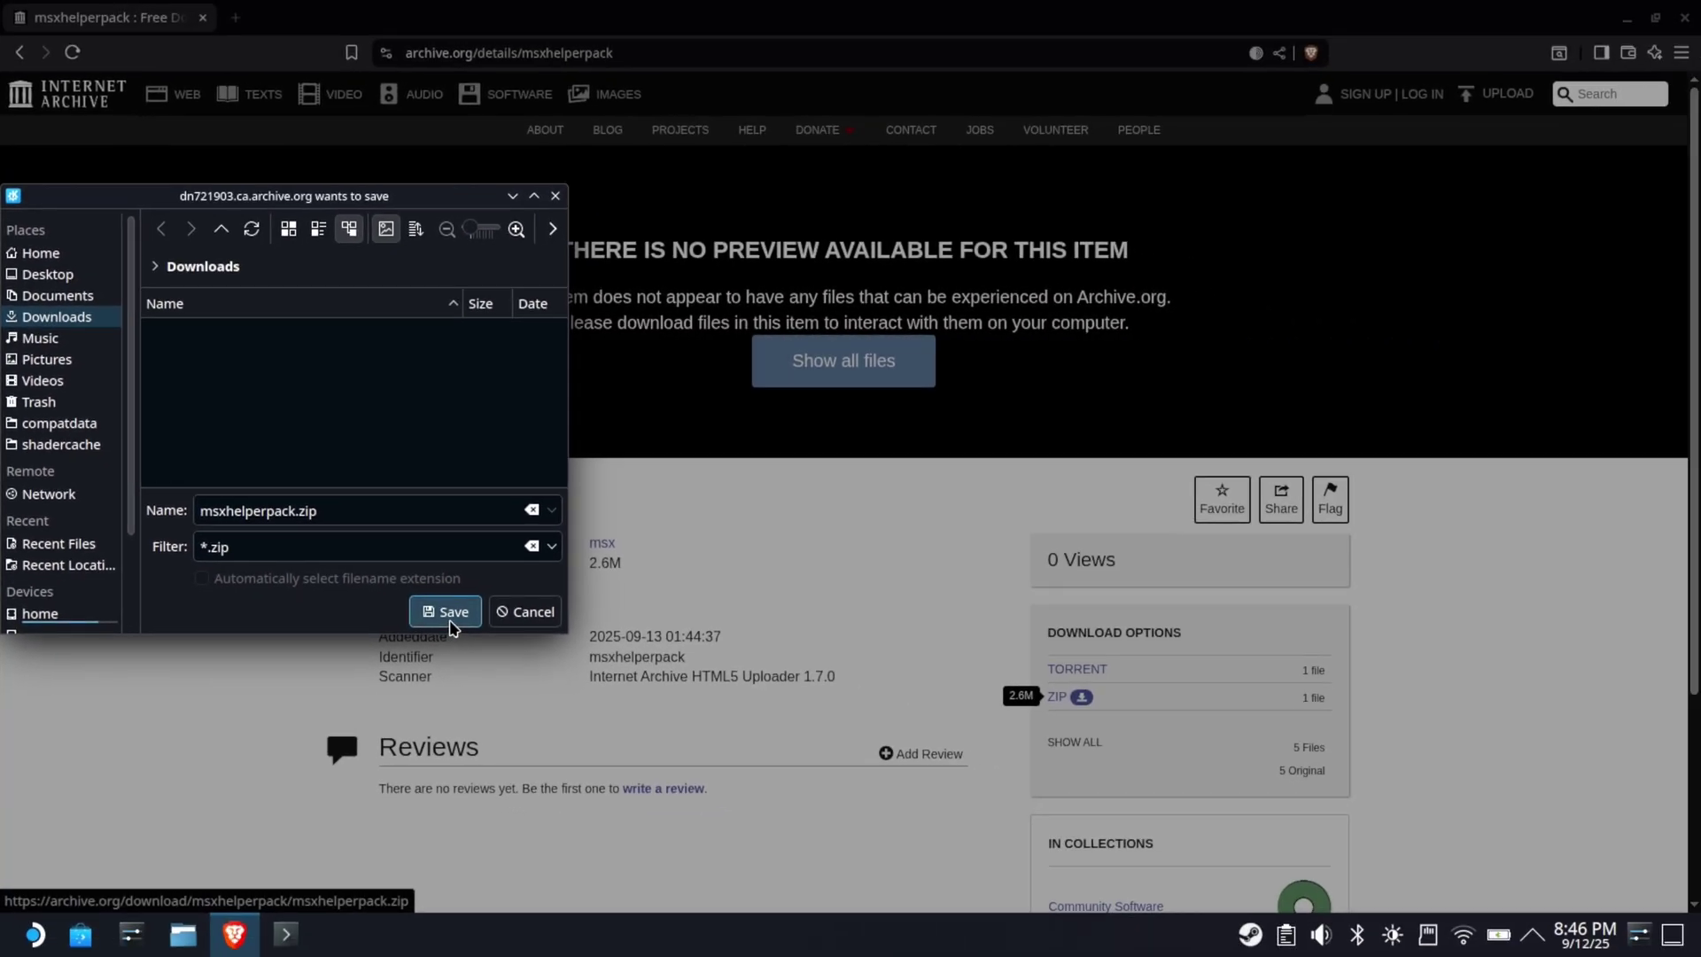
pyautogui.click(451, 620)
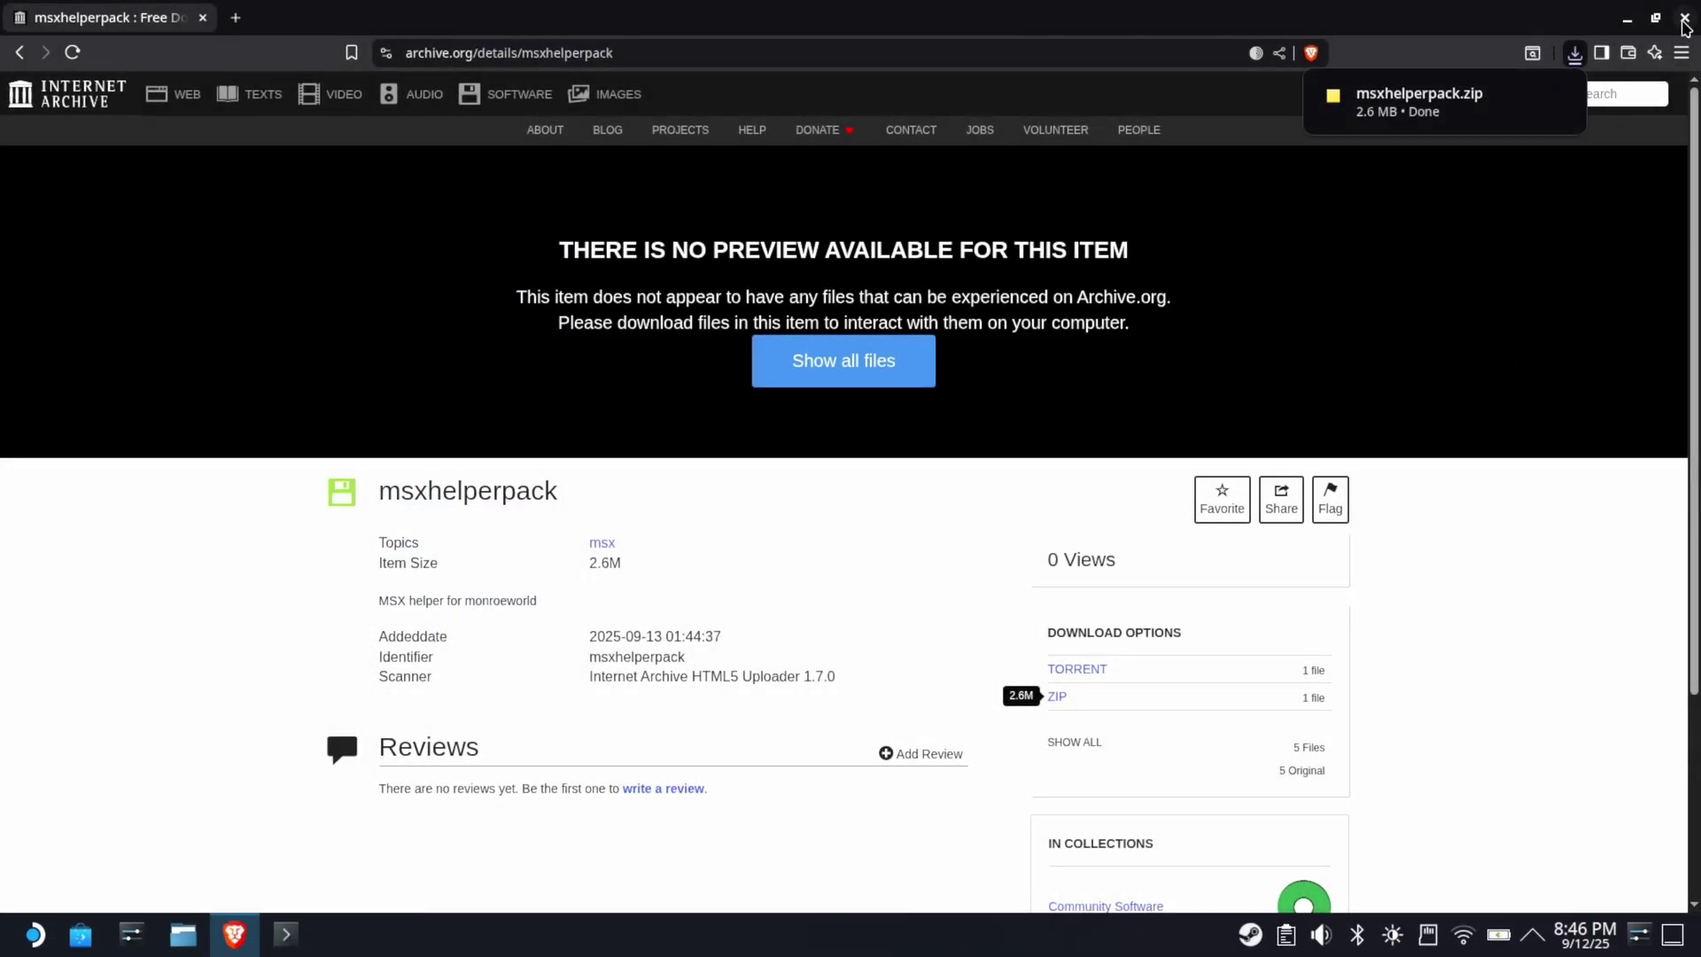
# - Close the browser, switch to the Dolphin file manager, and extract msxhelperpack.zip within Downloads, deleting the archive
pyautogui.click(1684, 19)
pyautogui.click(182, 934)
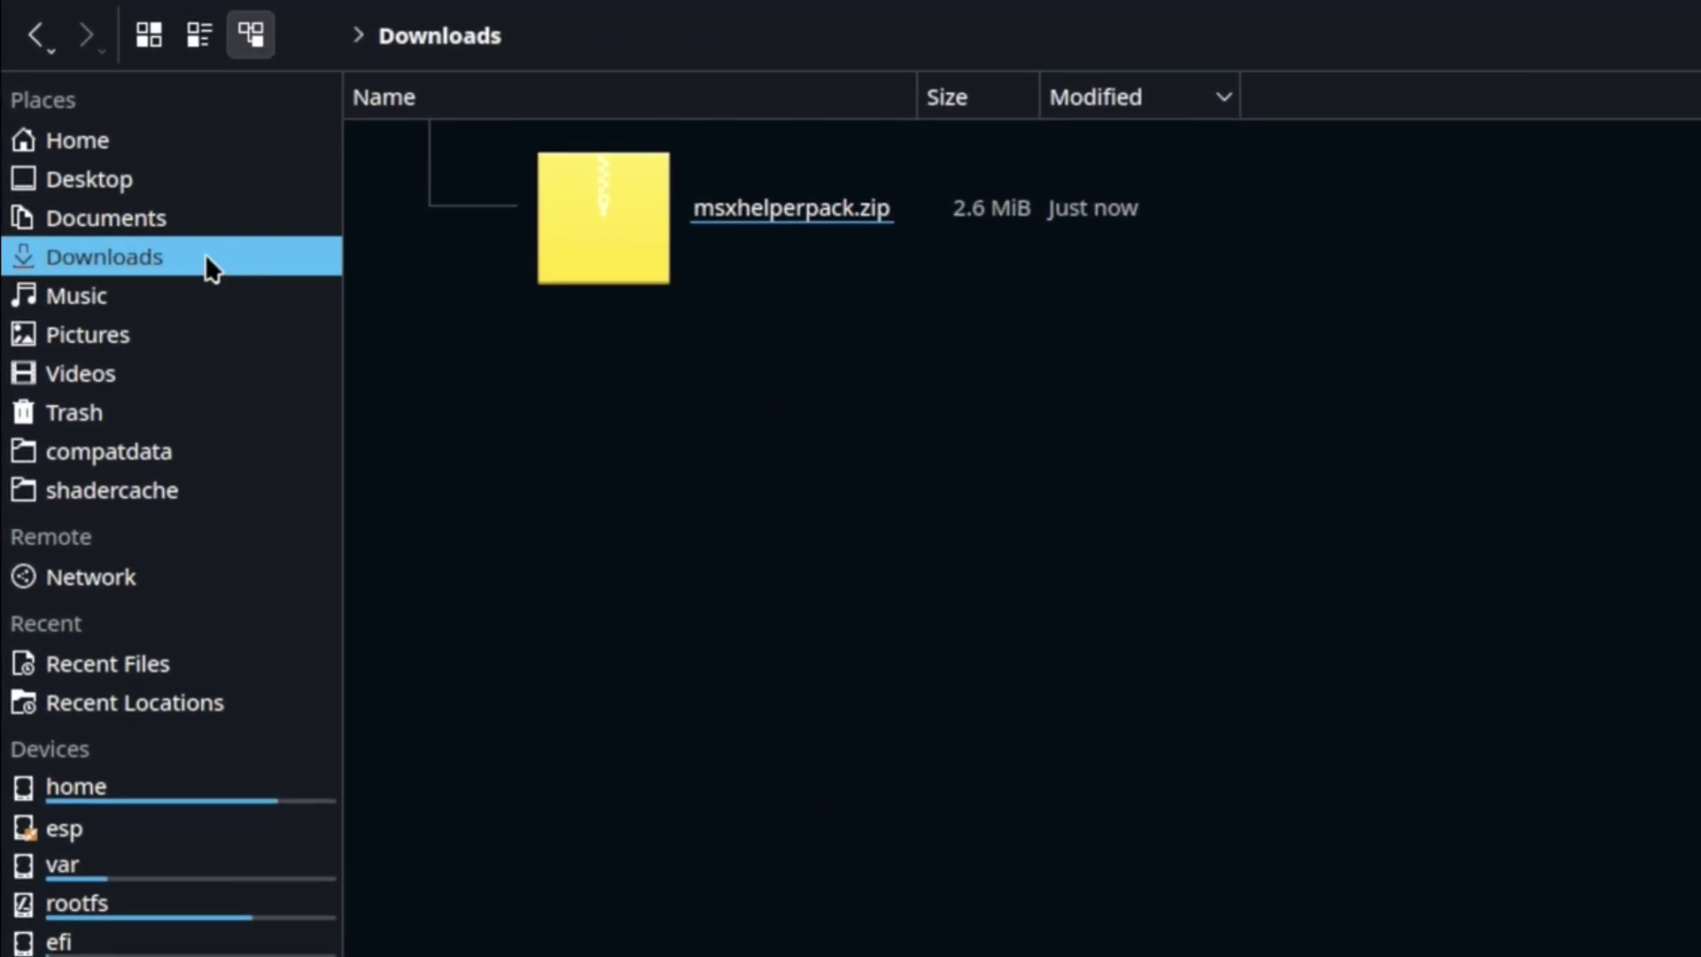
pyautogui.click(691, 220)
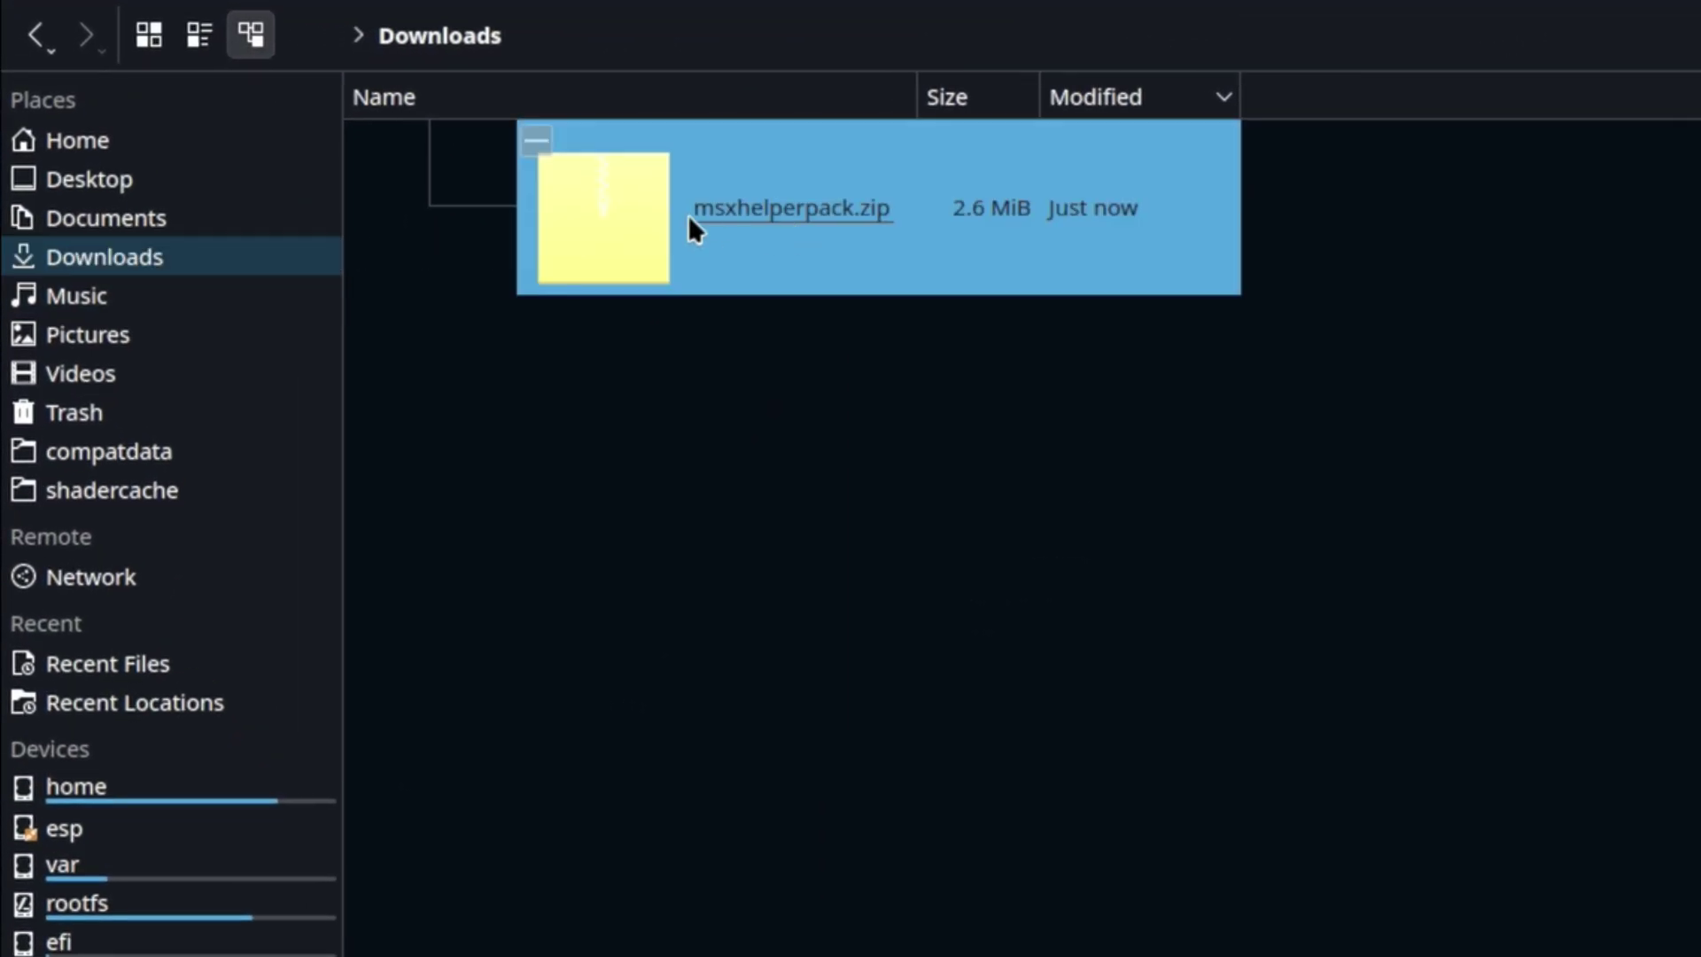
pyautogui.rightClick(826, 210)
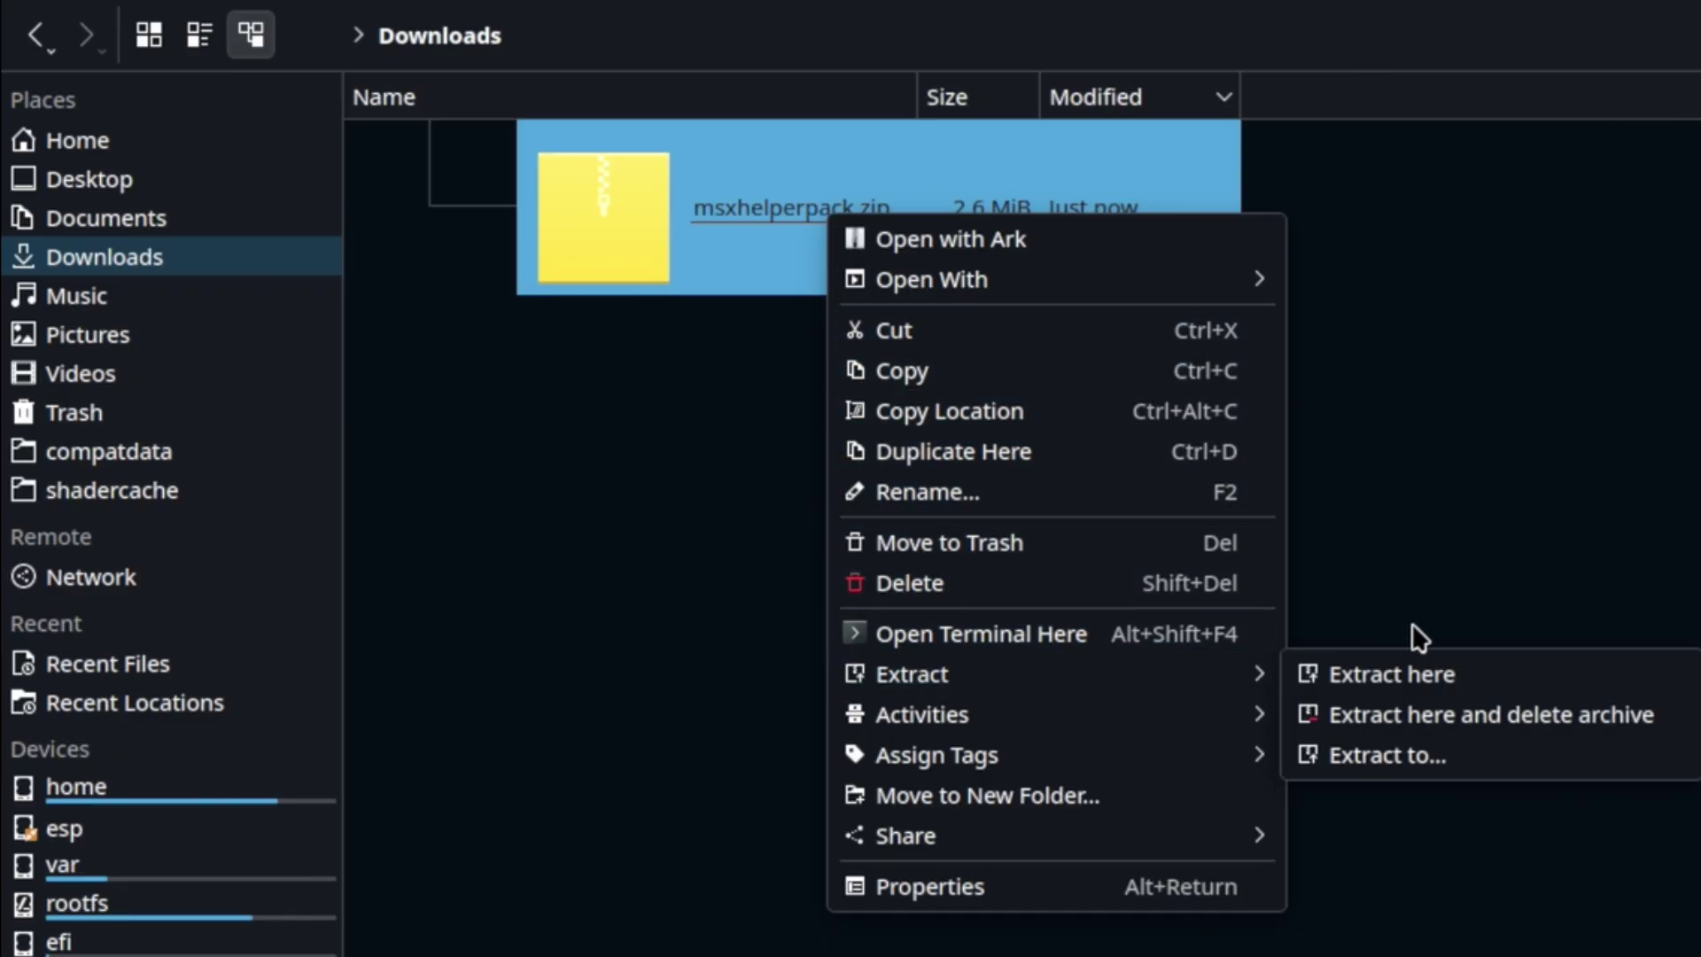
pyautogui.moveTo(1241, 689)
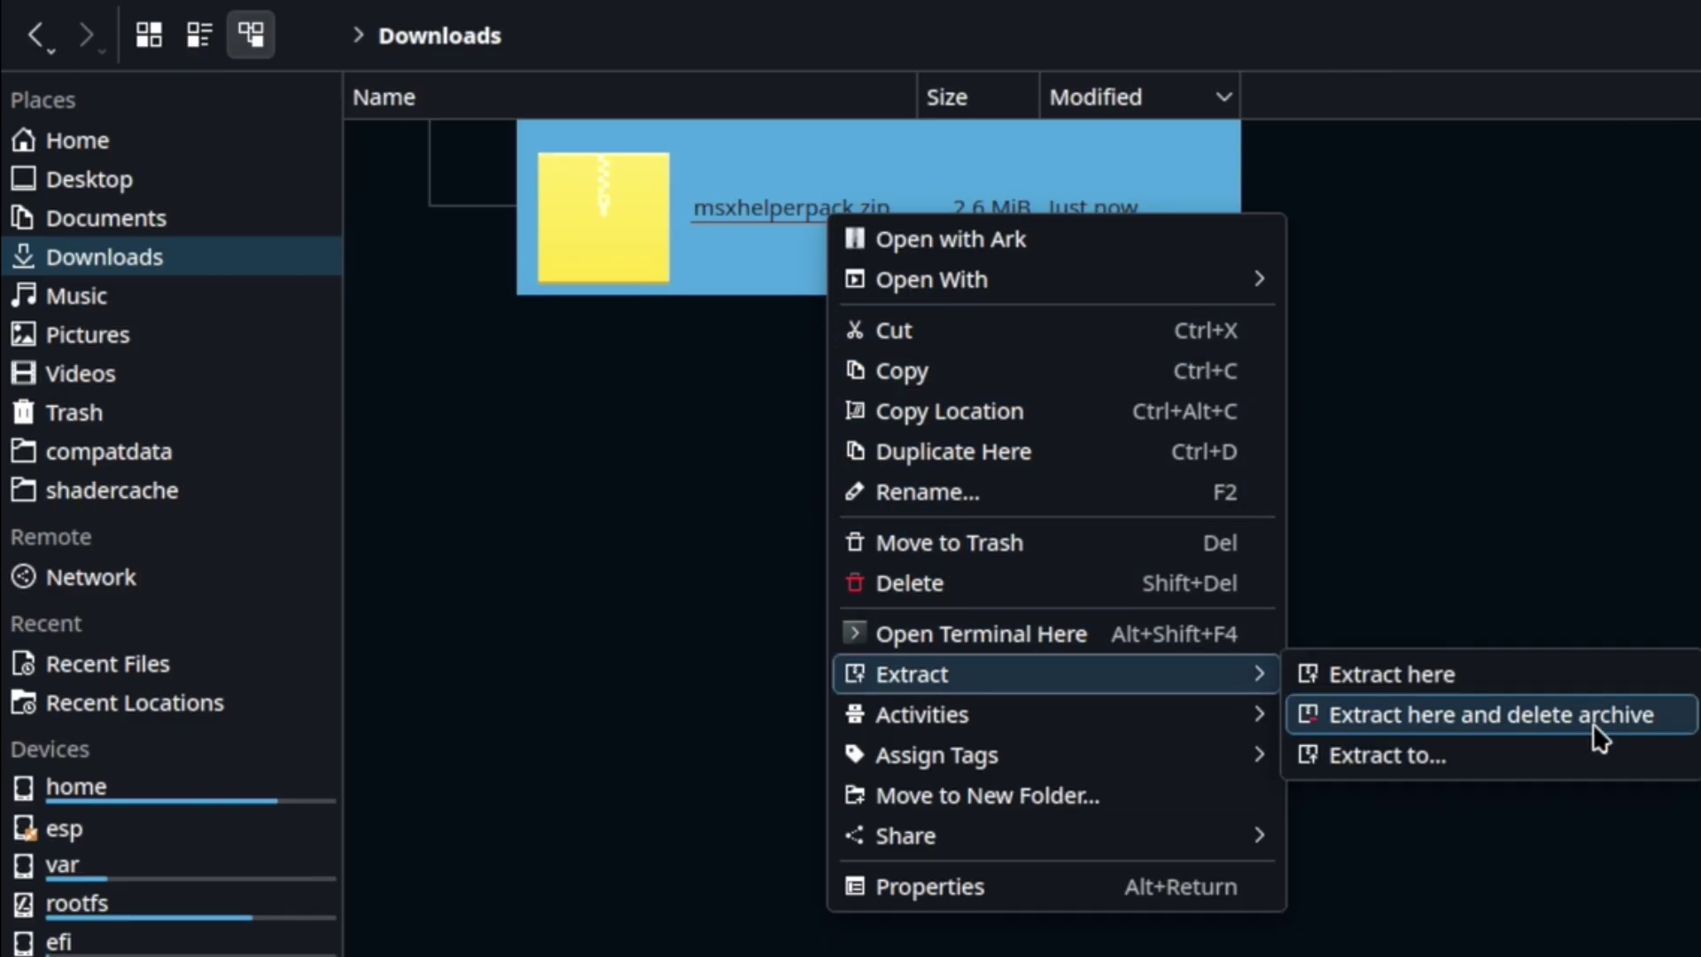
pyautogui.click(1593, 723)
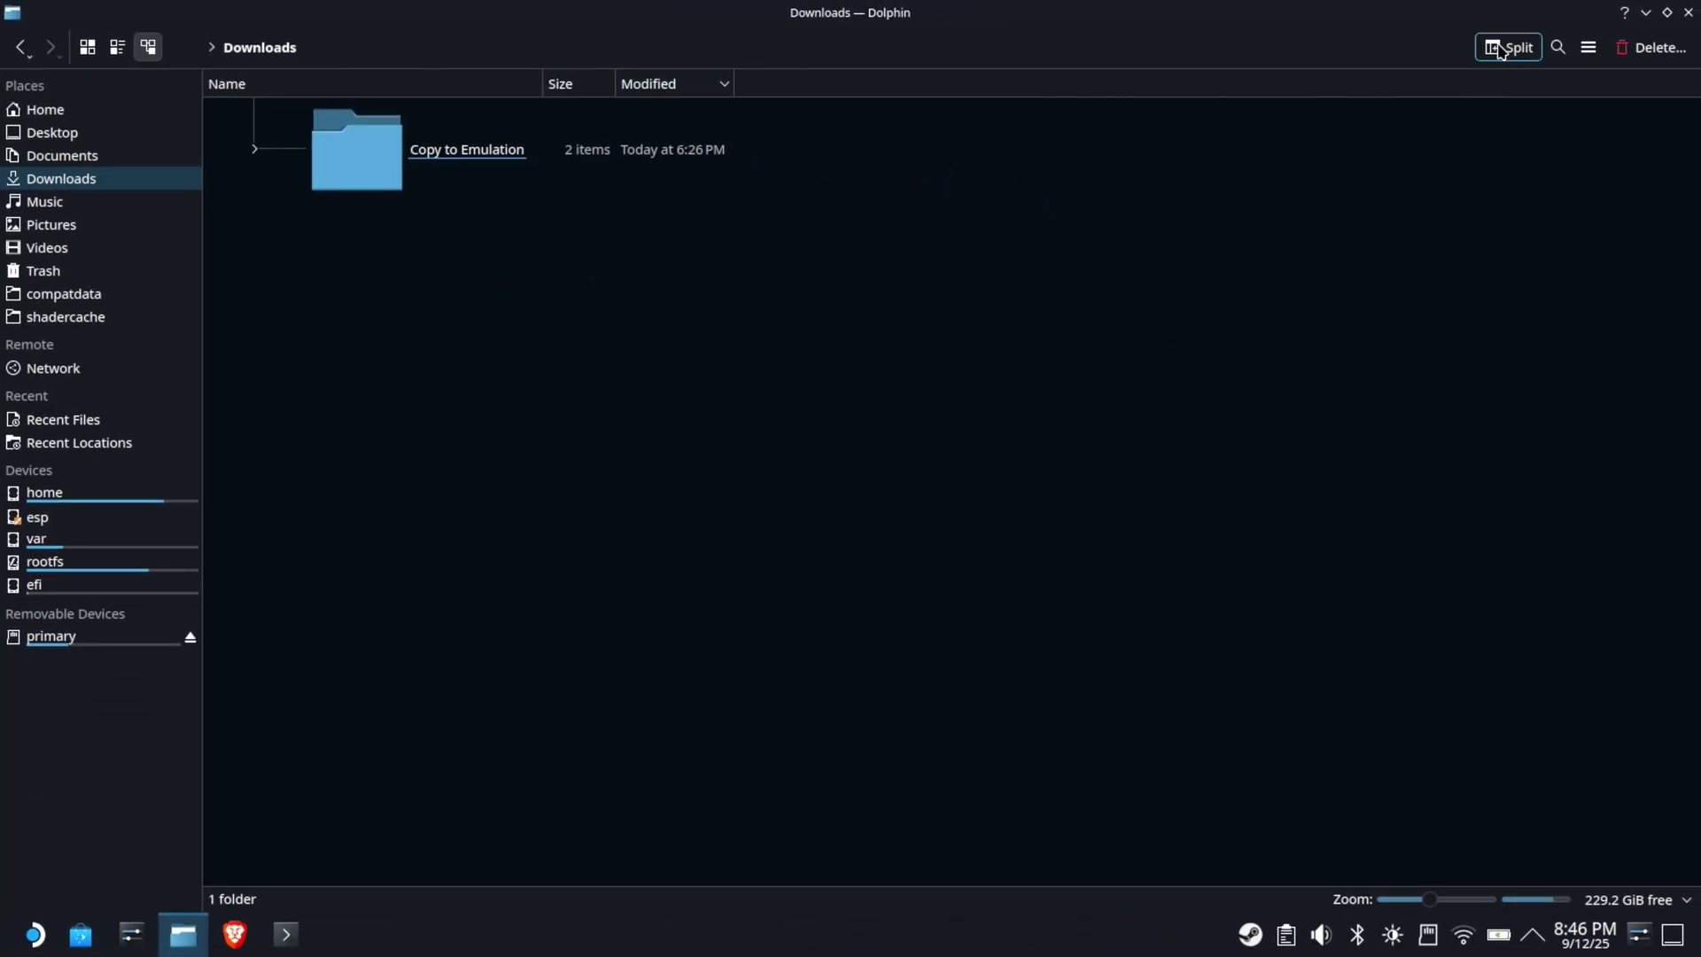
# - Split the file manager into two panes and open the Copy to Emulation folder in one of them
pyautogui.click(1506, 48)
pyautogui.doubleClick(487, 163)
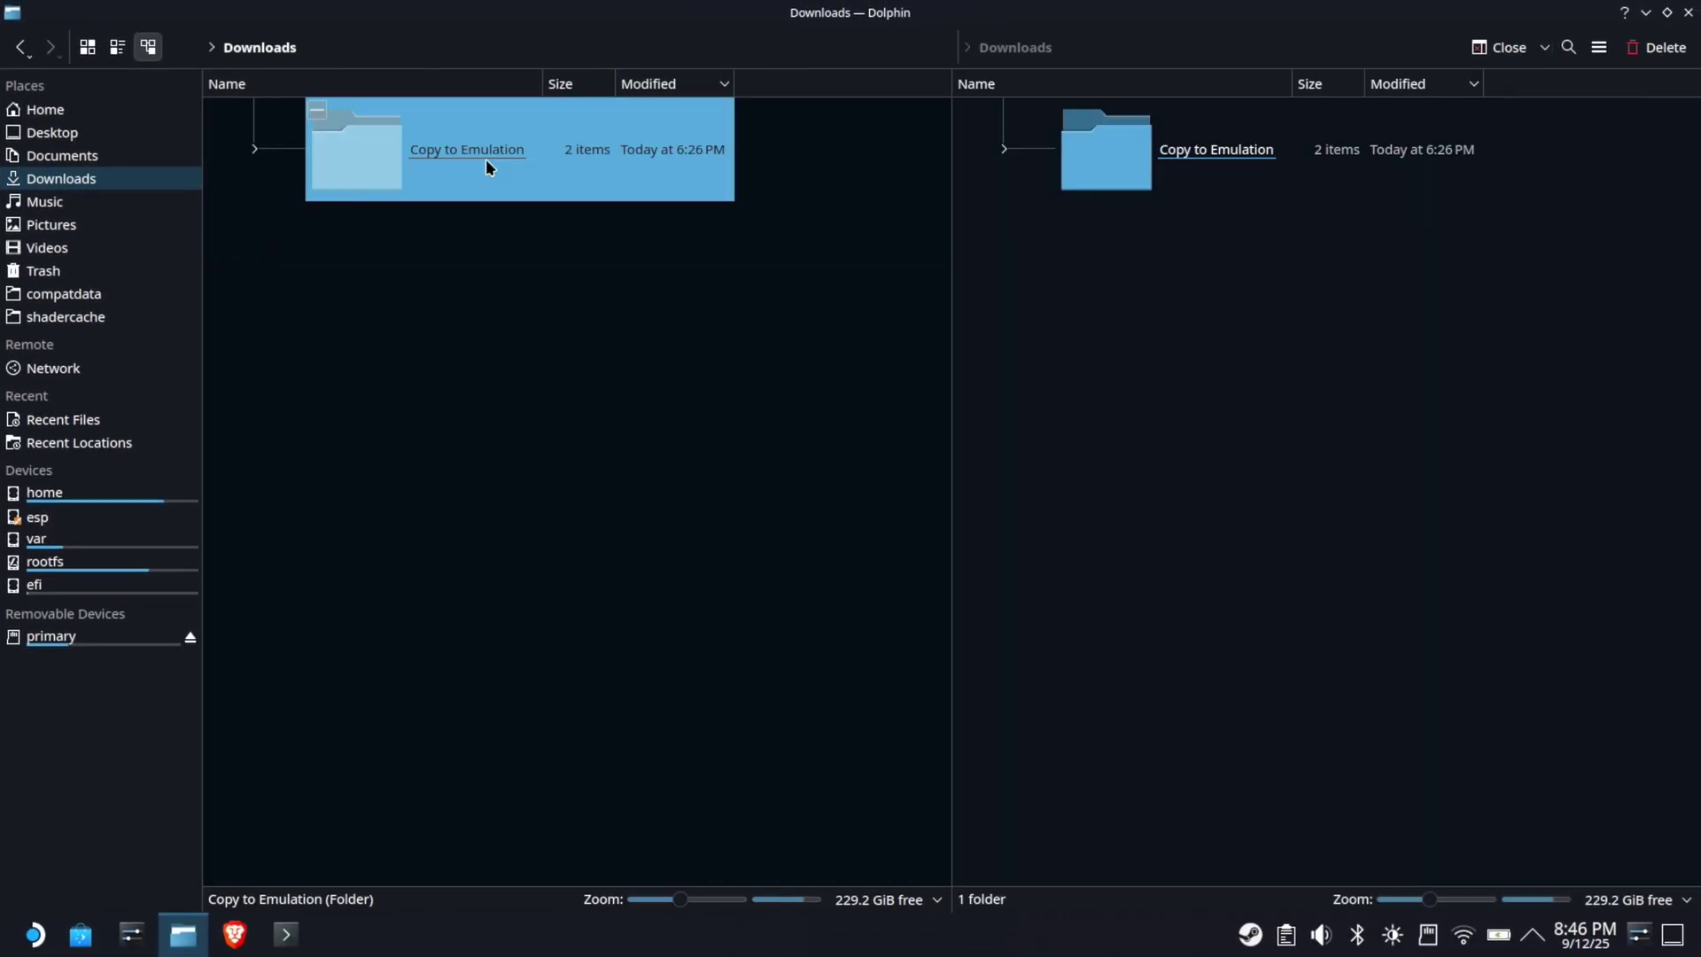
pyautogui.click(387, 159)
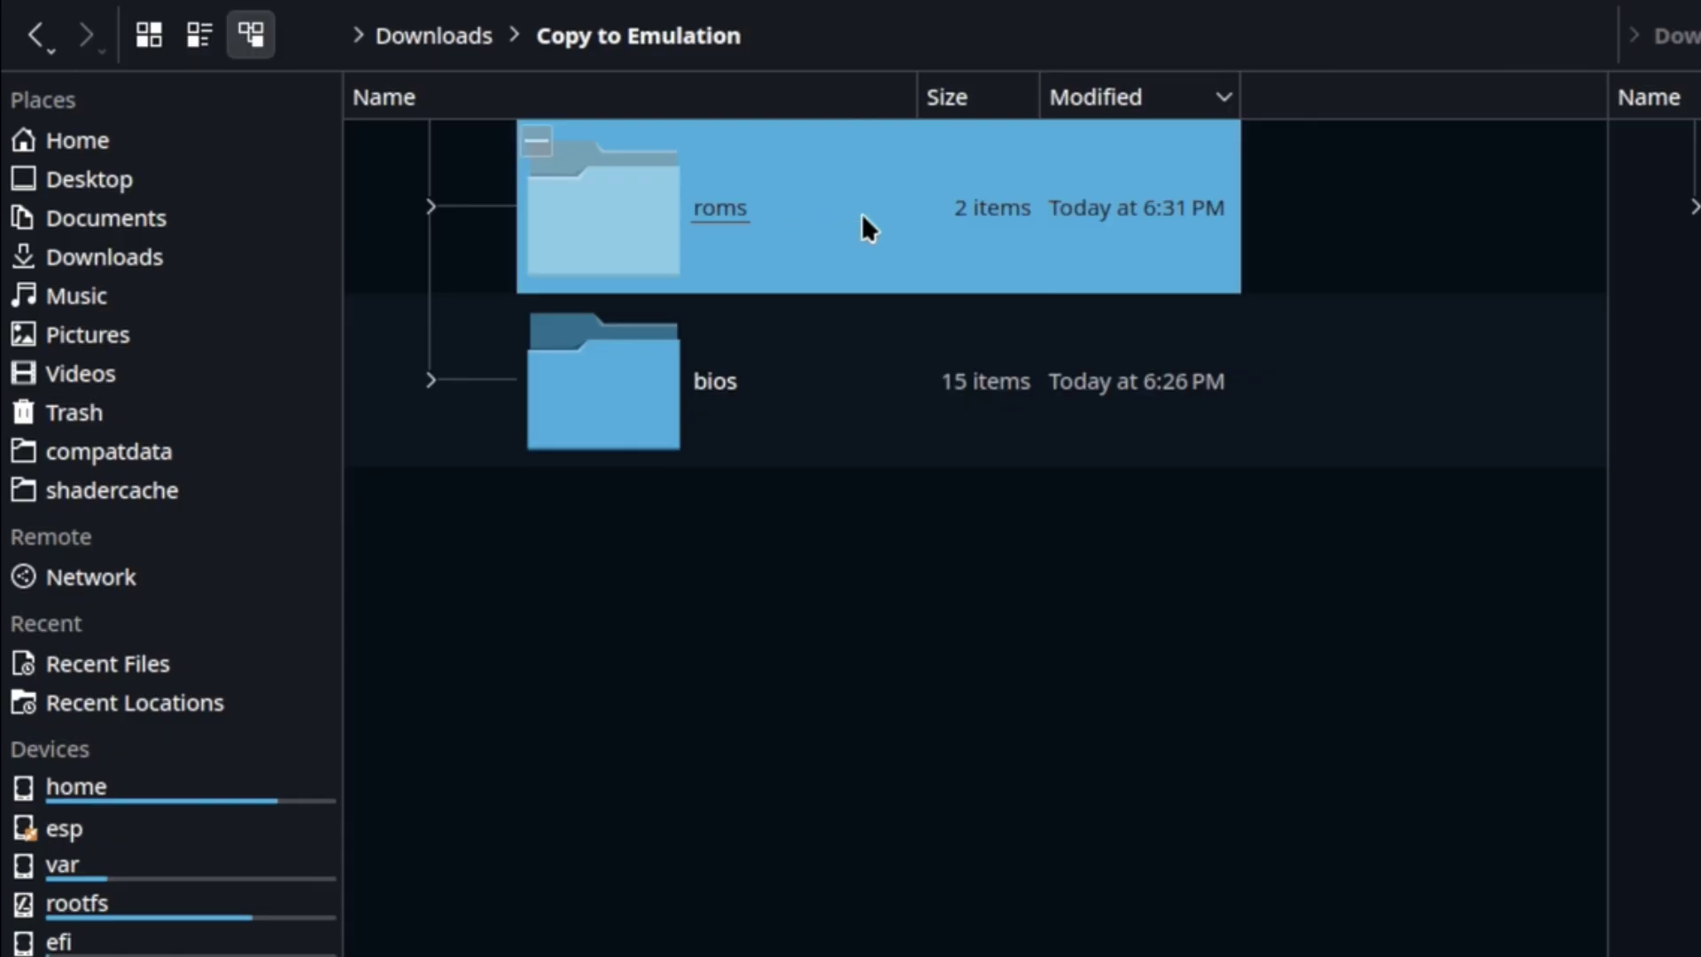
pyautogui.click(789, 404)
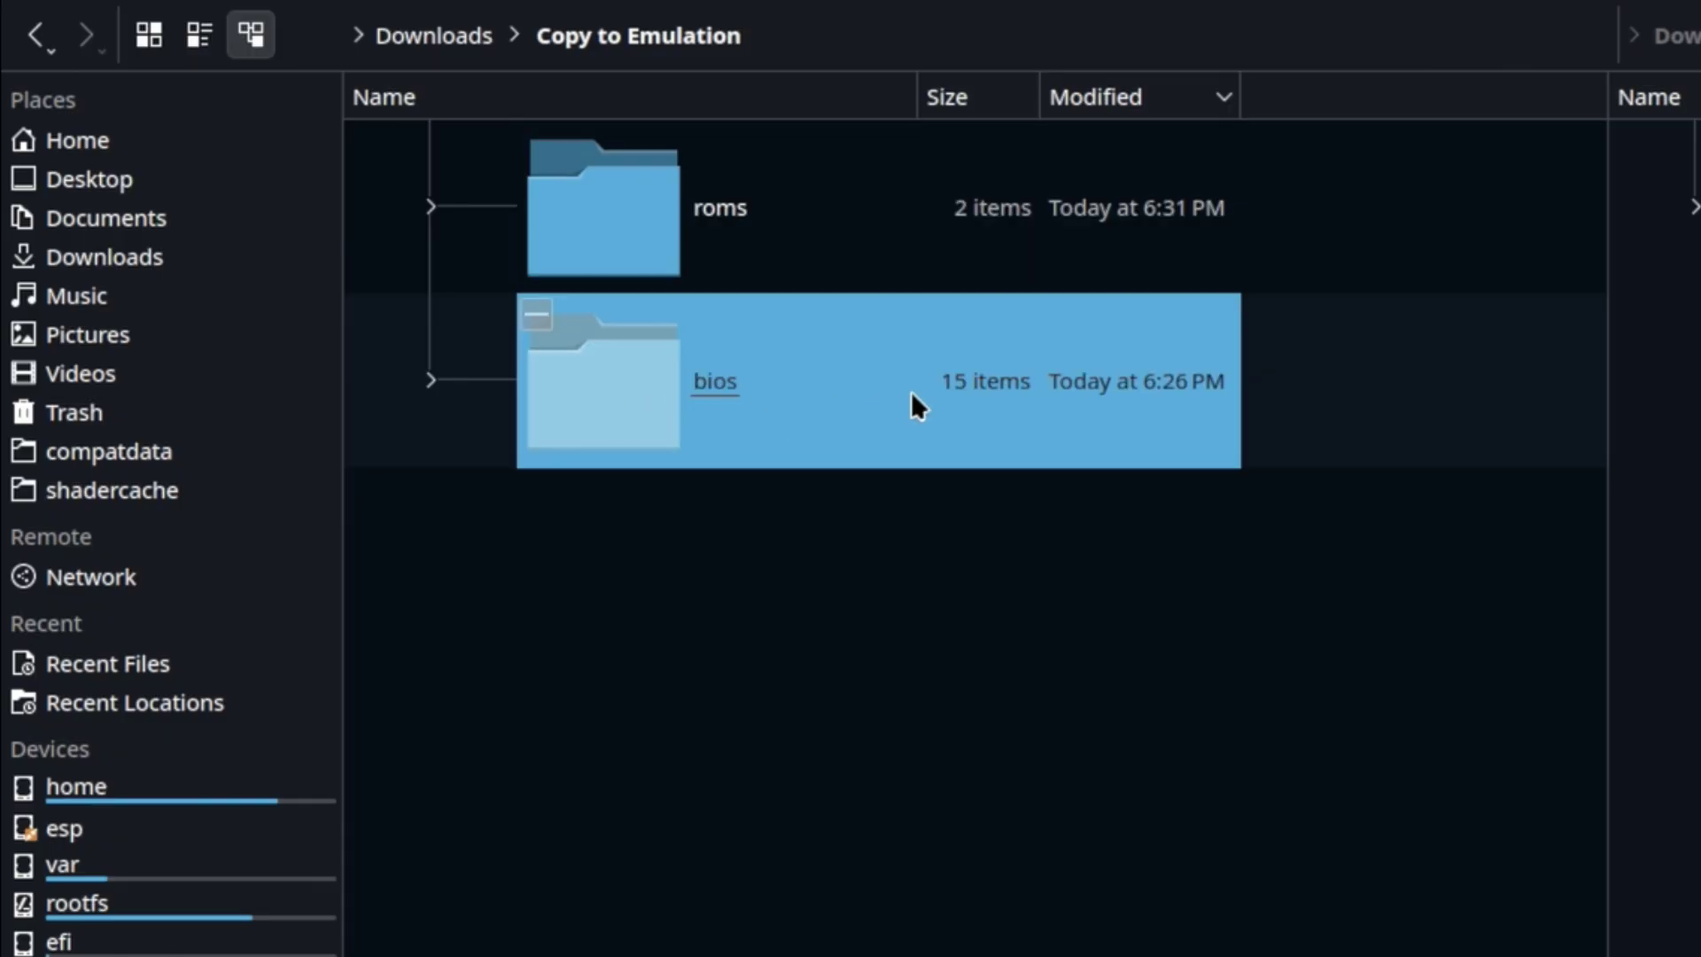
# - In the second pane, sort the primary removable drive's contents by name and open its Emulation folder
pyautogui.click(1386, 304)
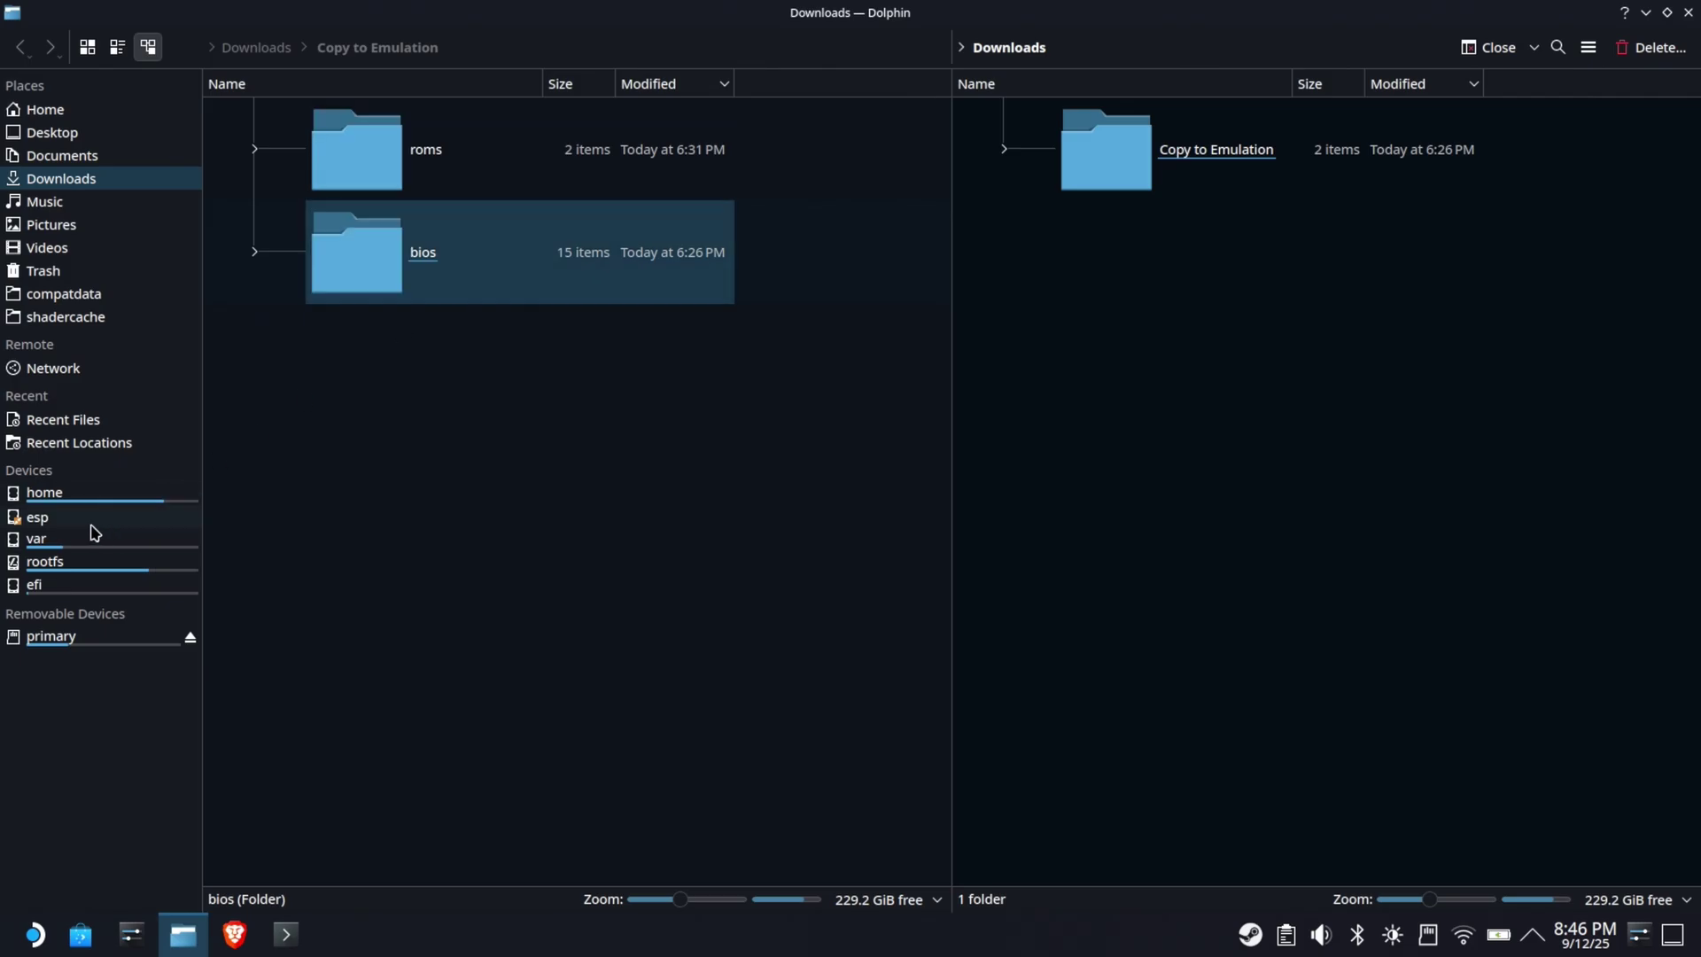
pyautogui.click(75, 649)
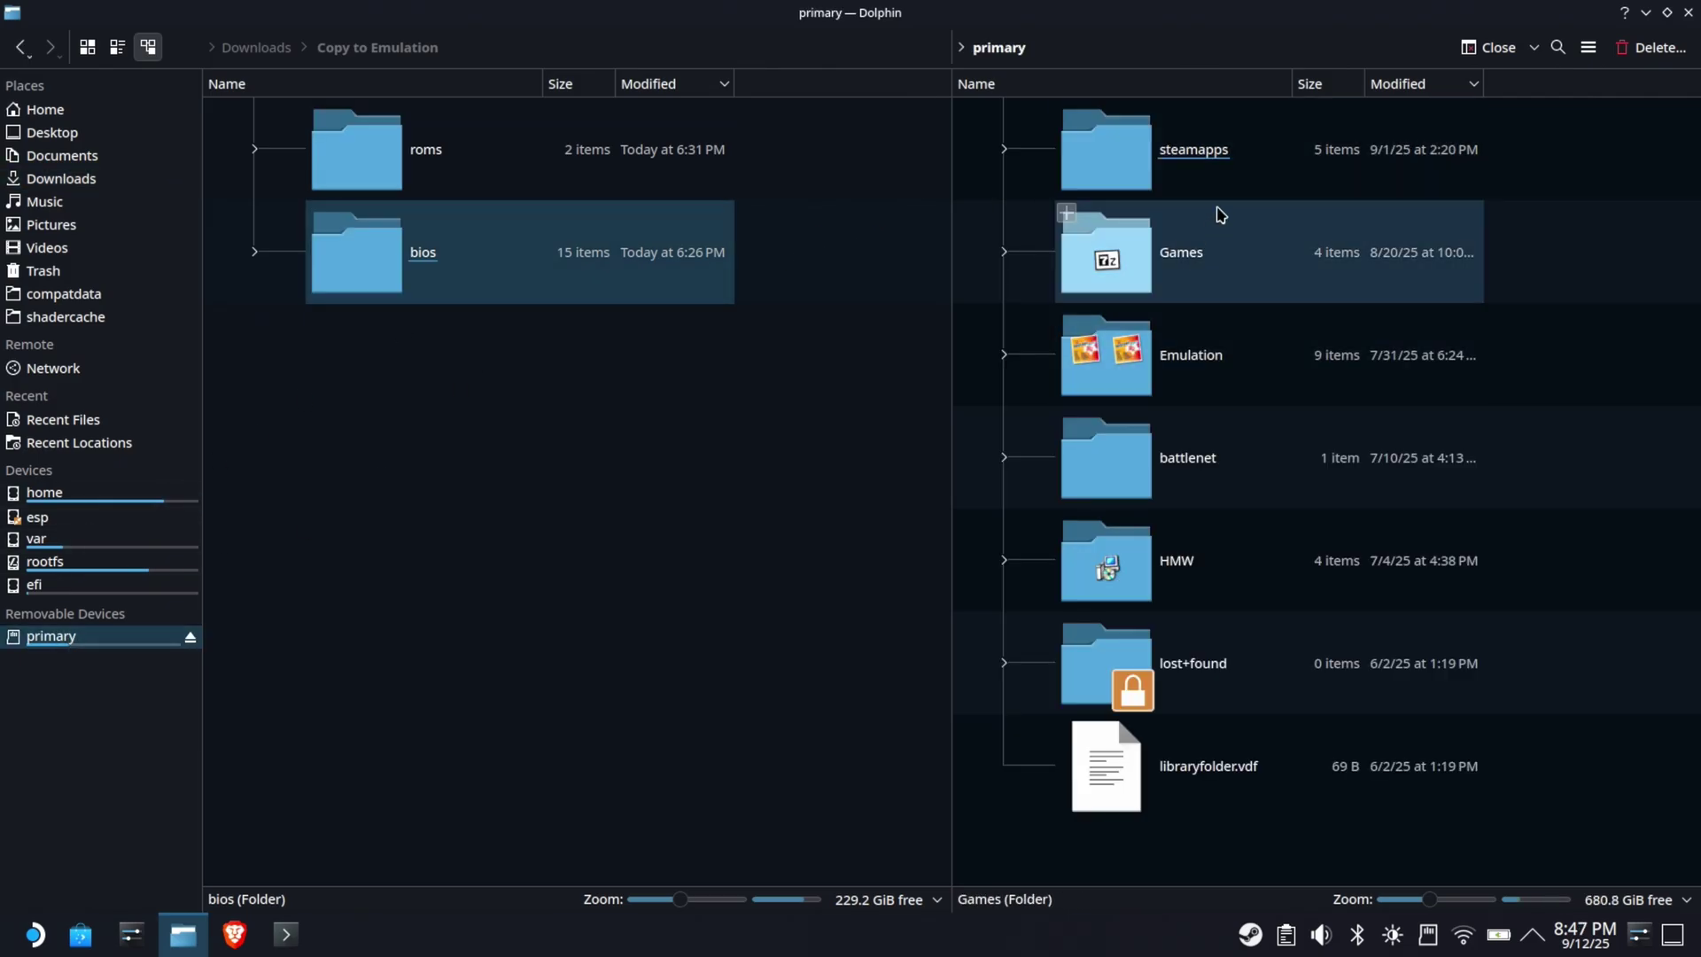
pyautogui.click(1180, 362)
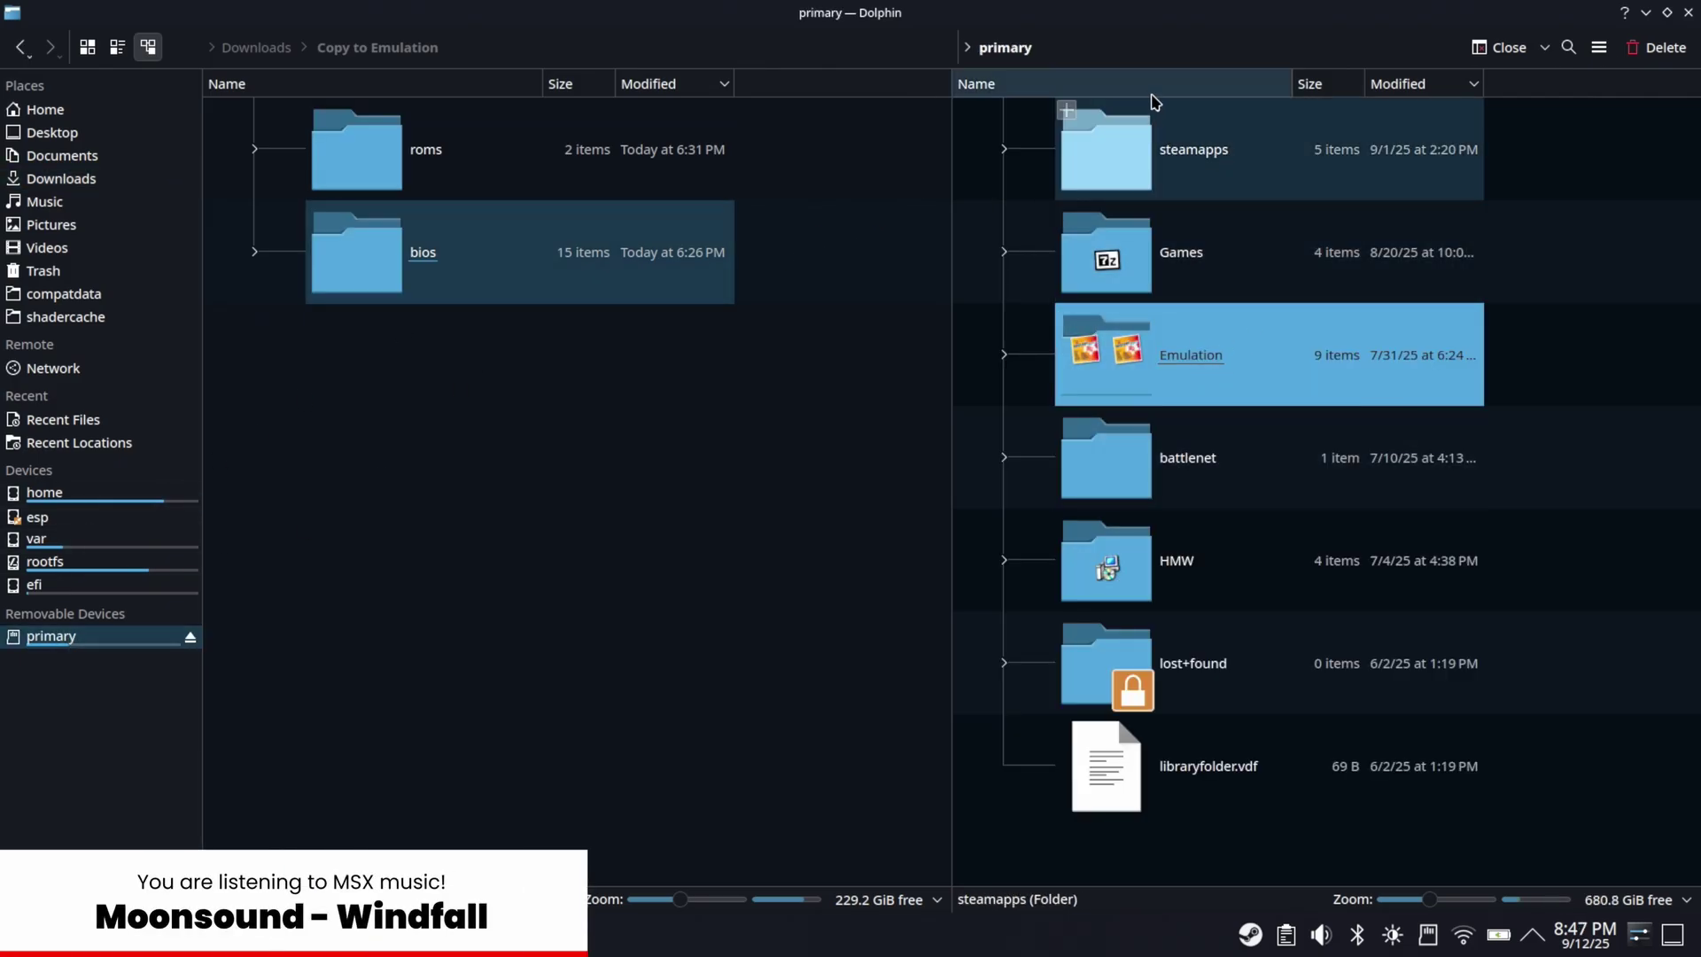
pyautogui.click(1232, 83)
pyautogui.doubleClick(1233, 254)
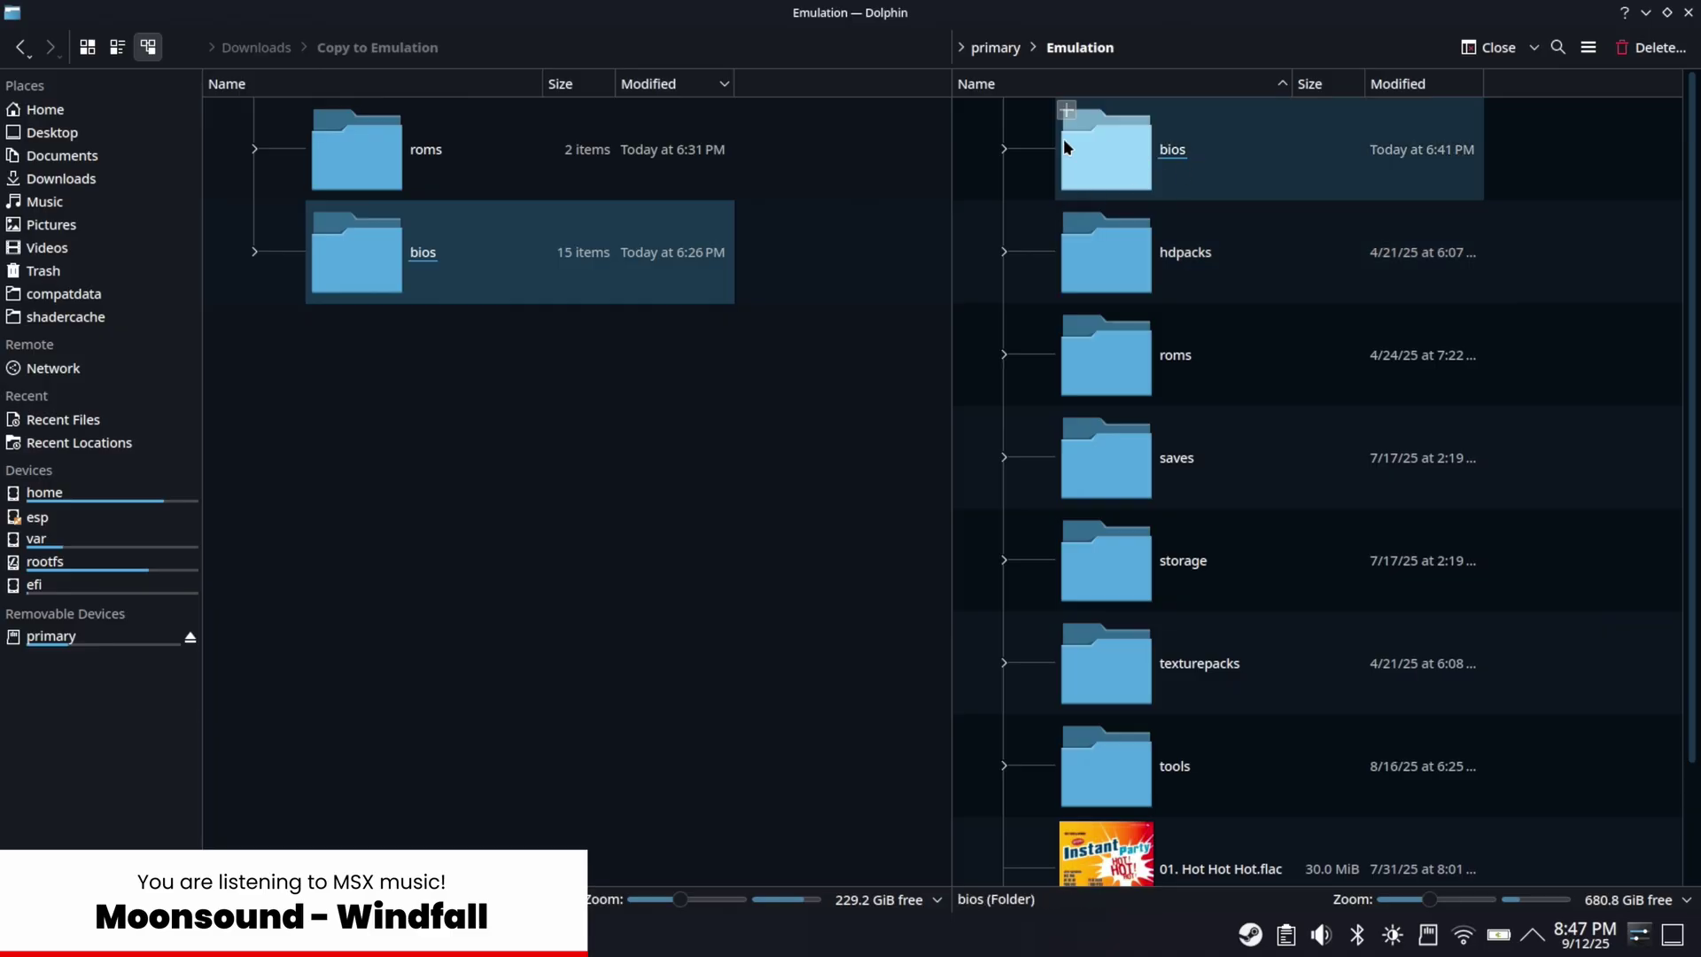
# - Copy the roms and bios folders into Emulation, merging all folders and overwriting all existing files, and close the file manager
pyautogui.moveTo(638, 418); pyautogui.dragTo(920, 333)
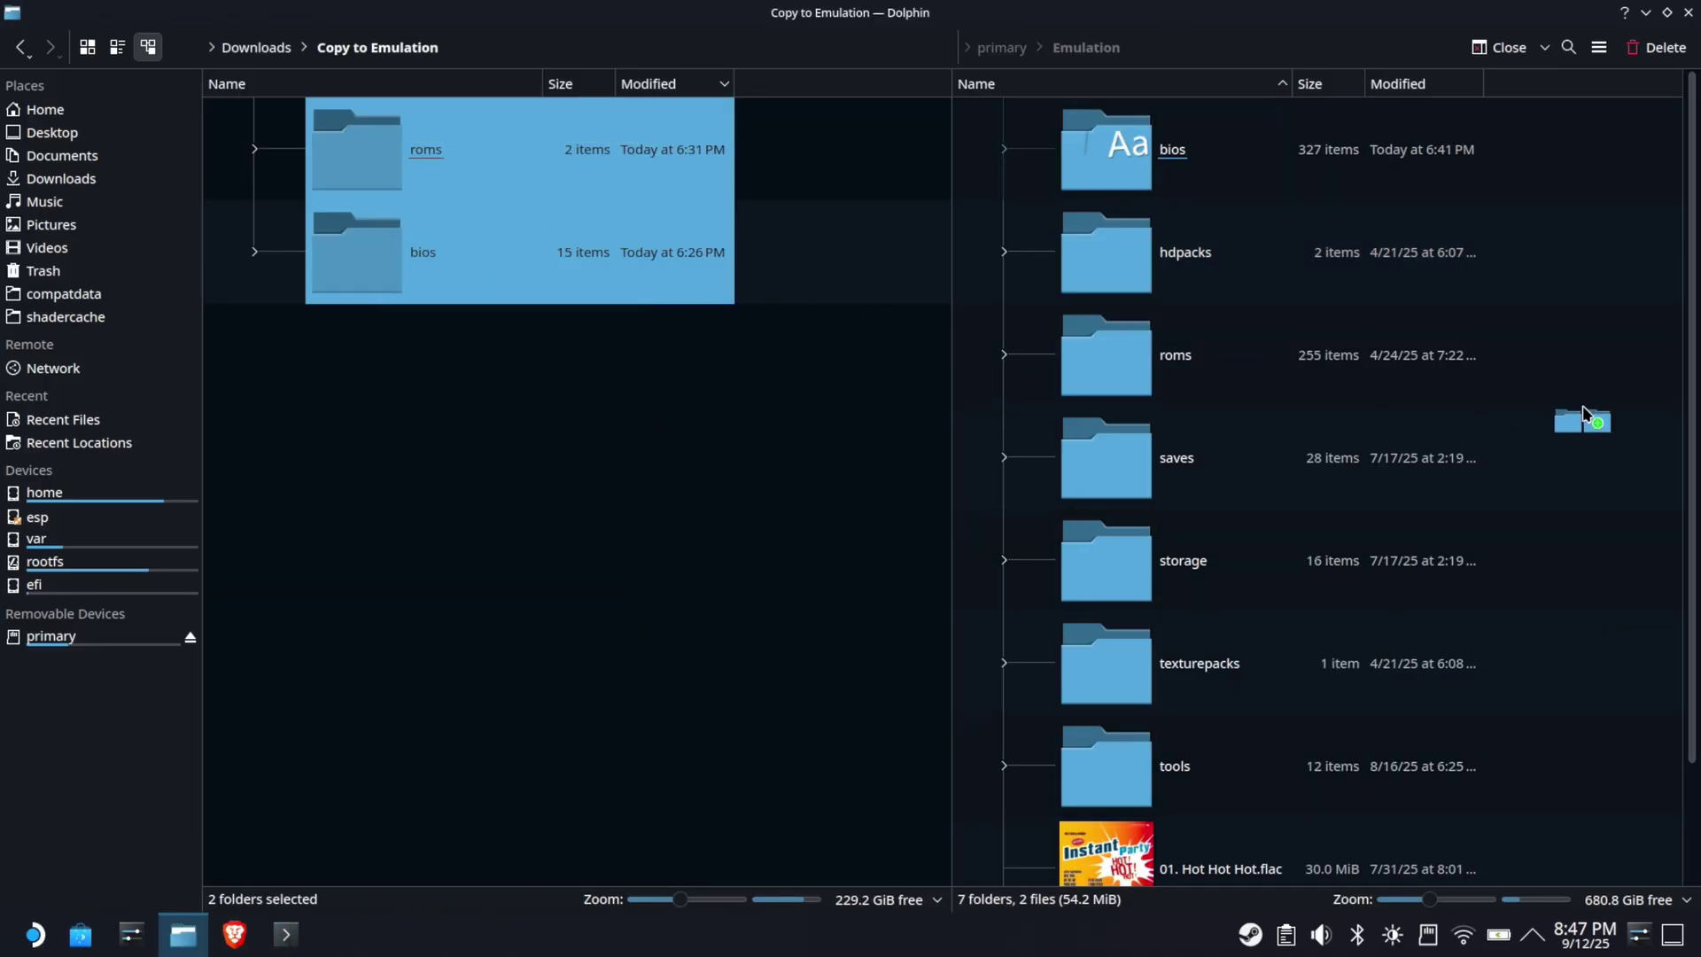
pyautogui.moveTo(1648, 418); pyautogui.dragTo(1636, 432)
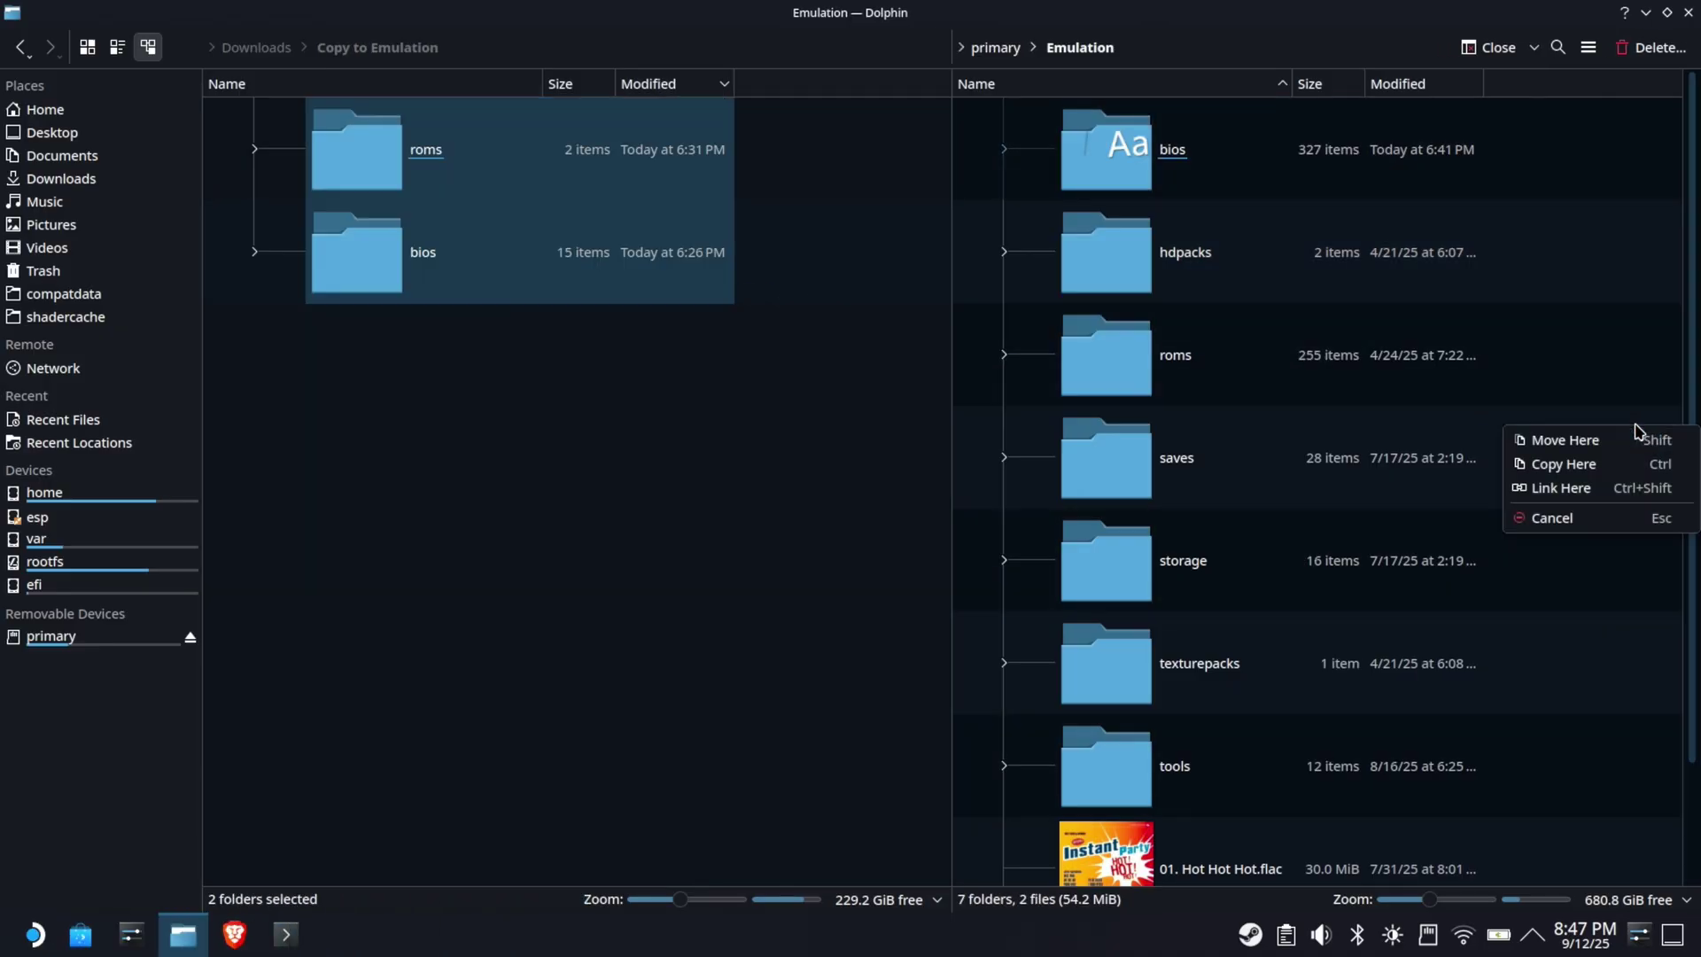
pyautogui.click(1565, 464)
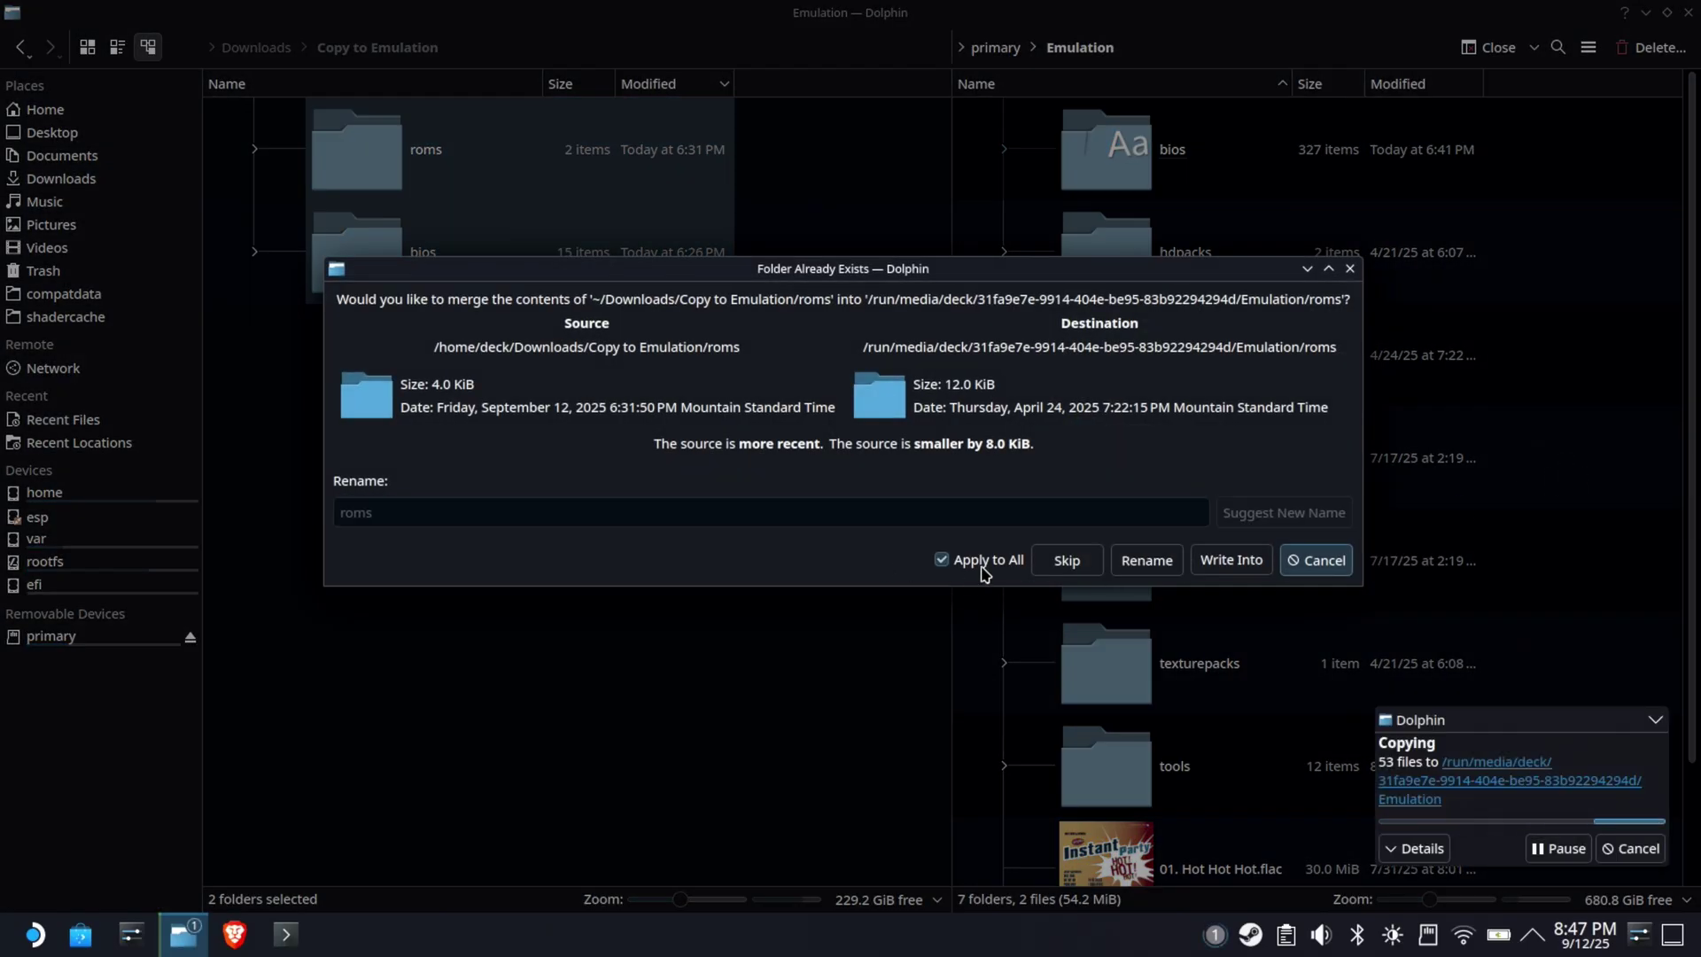
pyautogui.click(1242, 574)
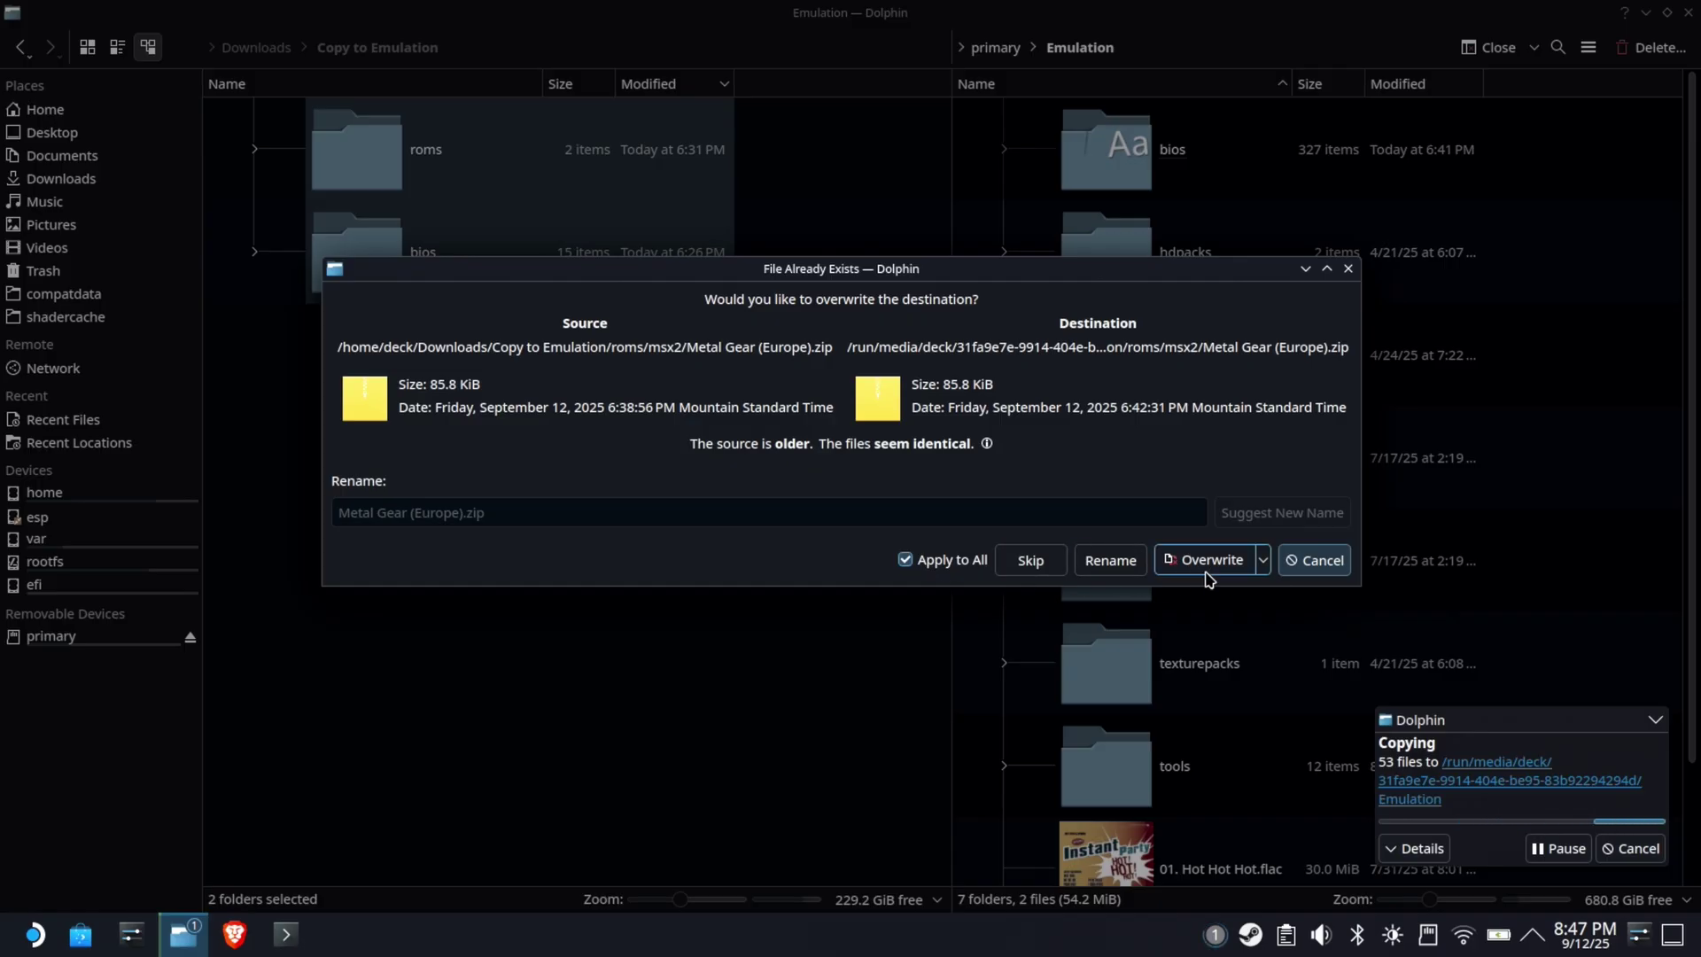
pyautogui.click(1207, 560)
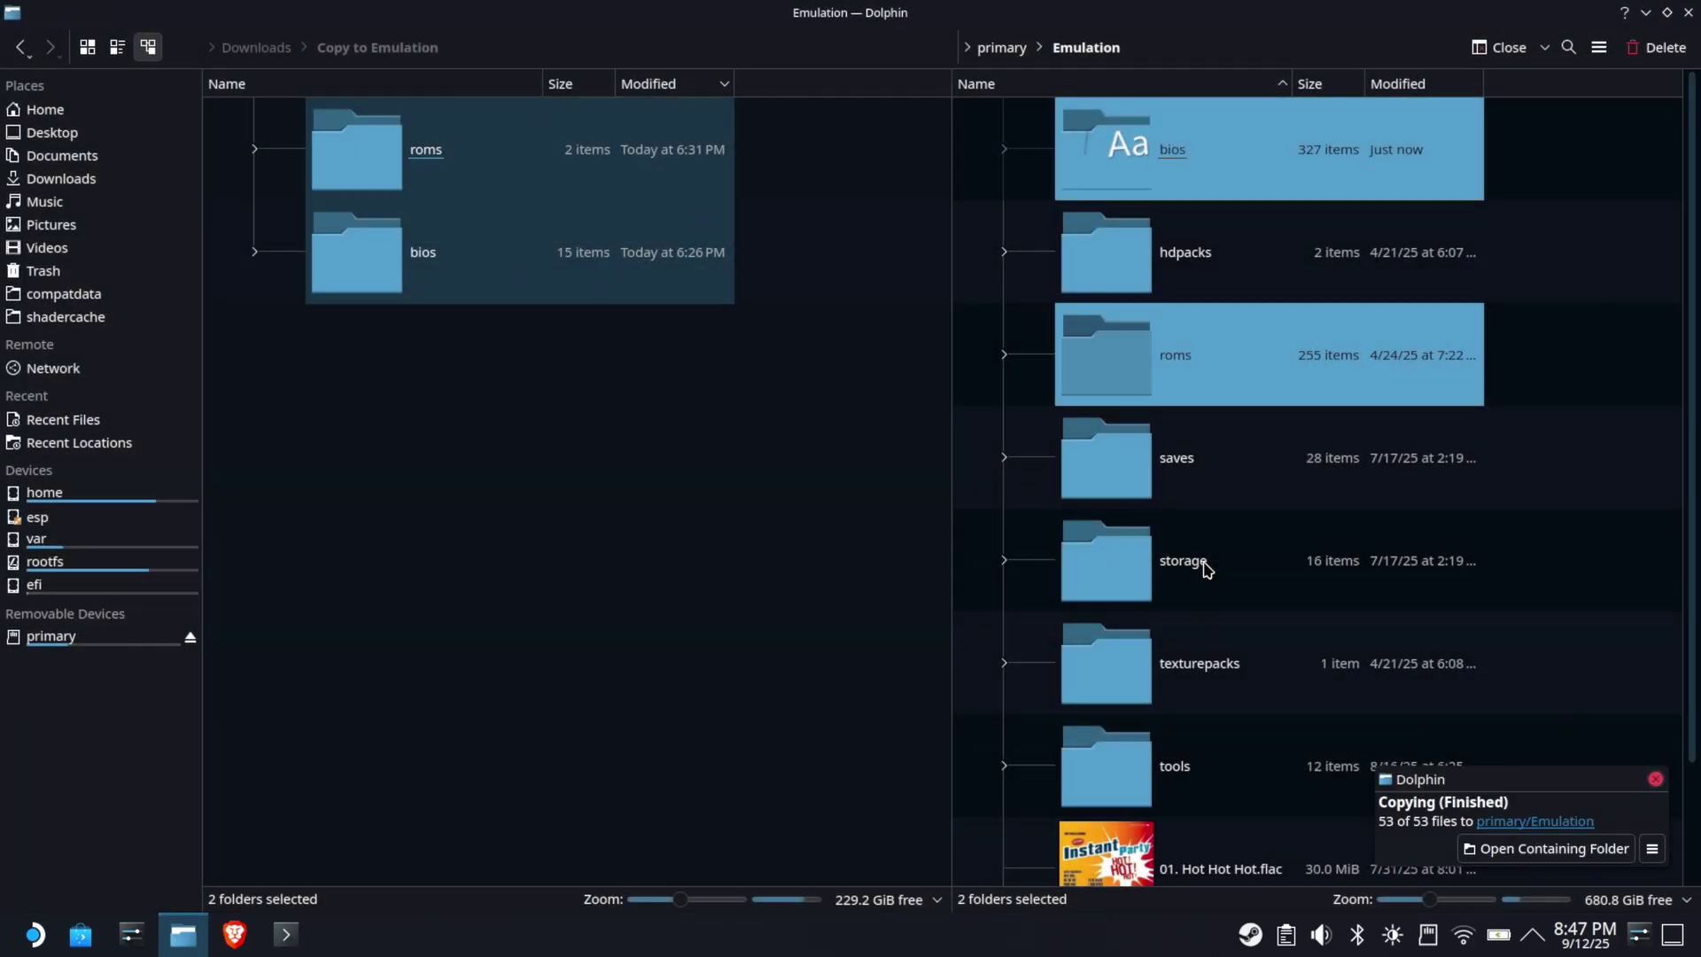
pyautogui.click(1654, 781)
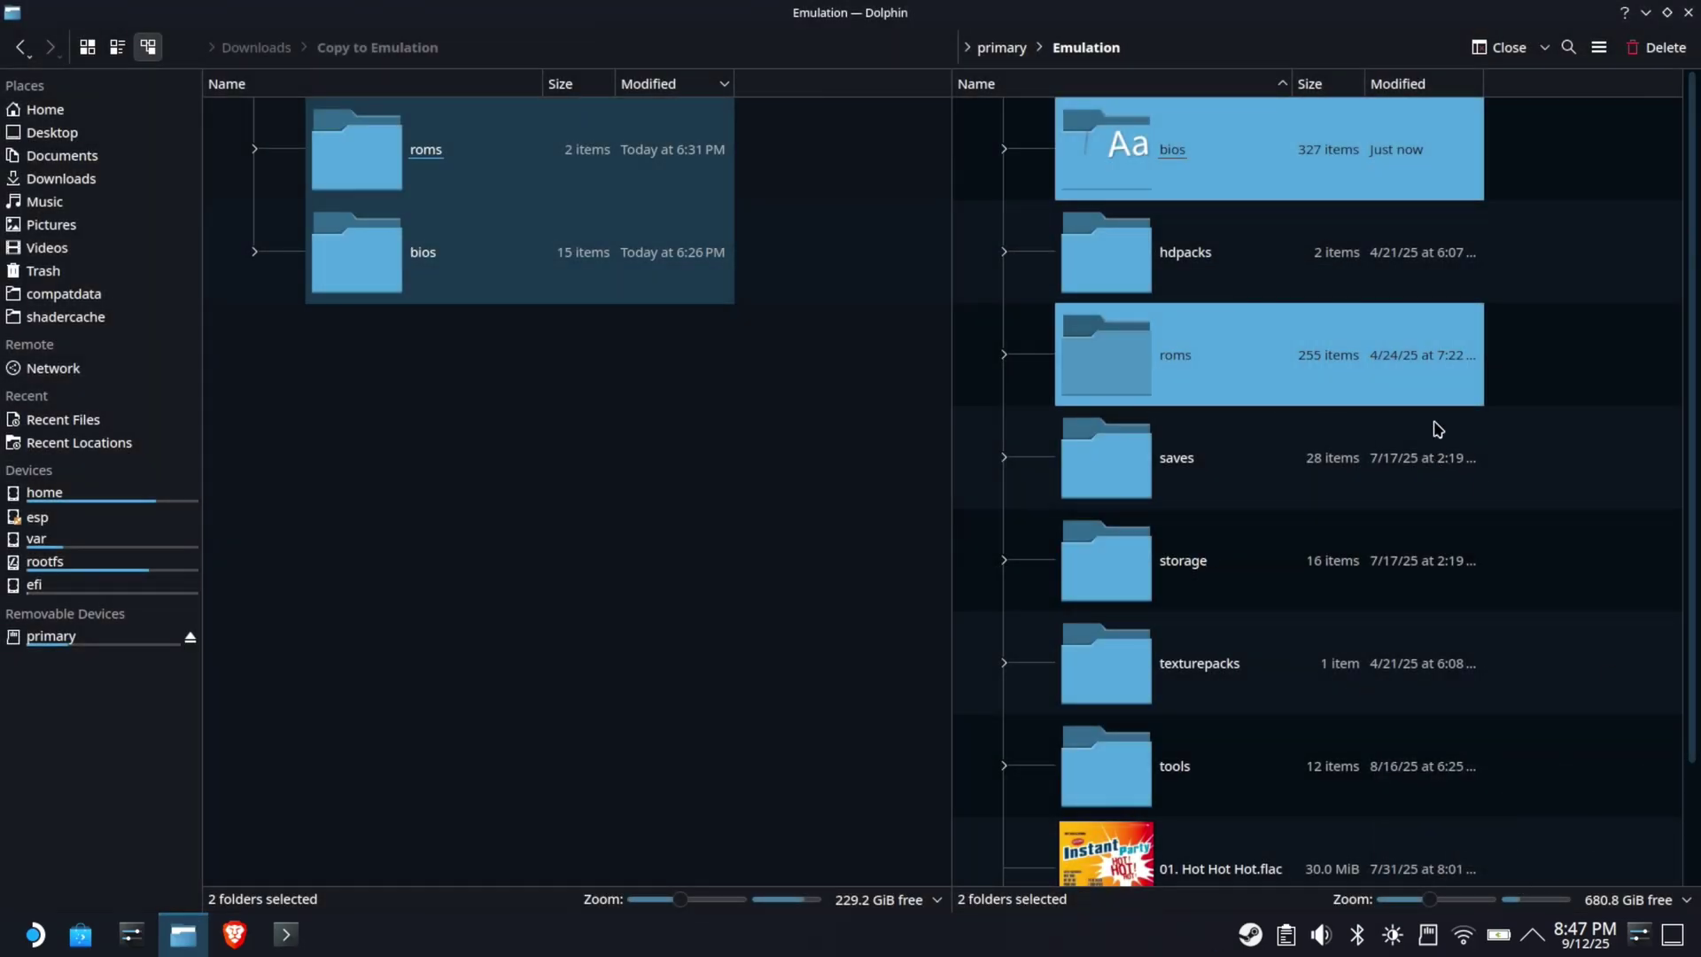
pyautogui.click(1690, 13)
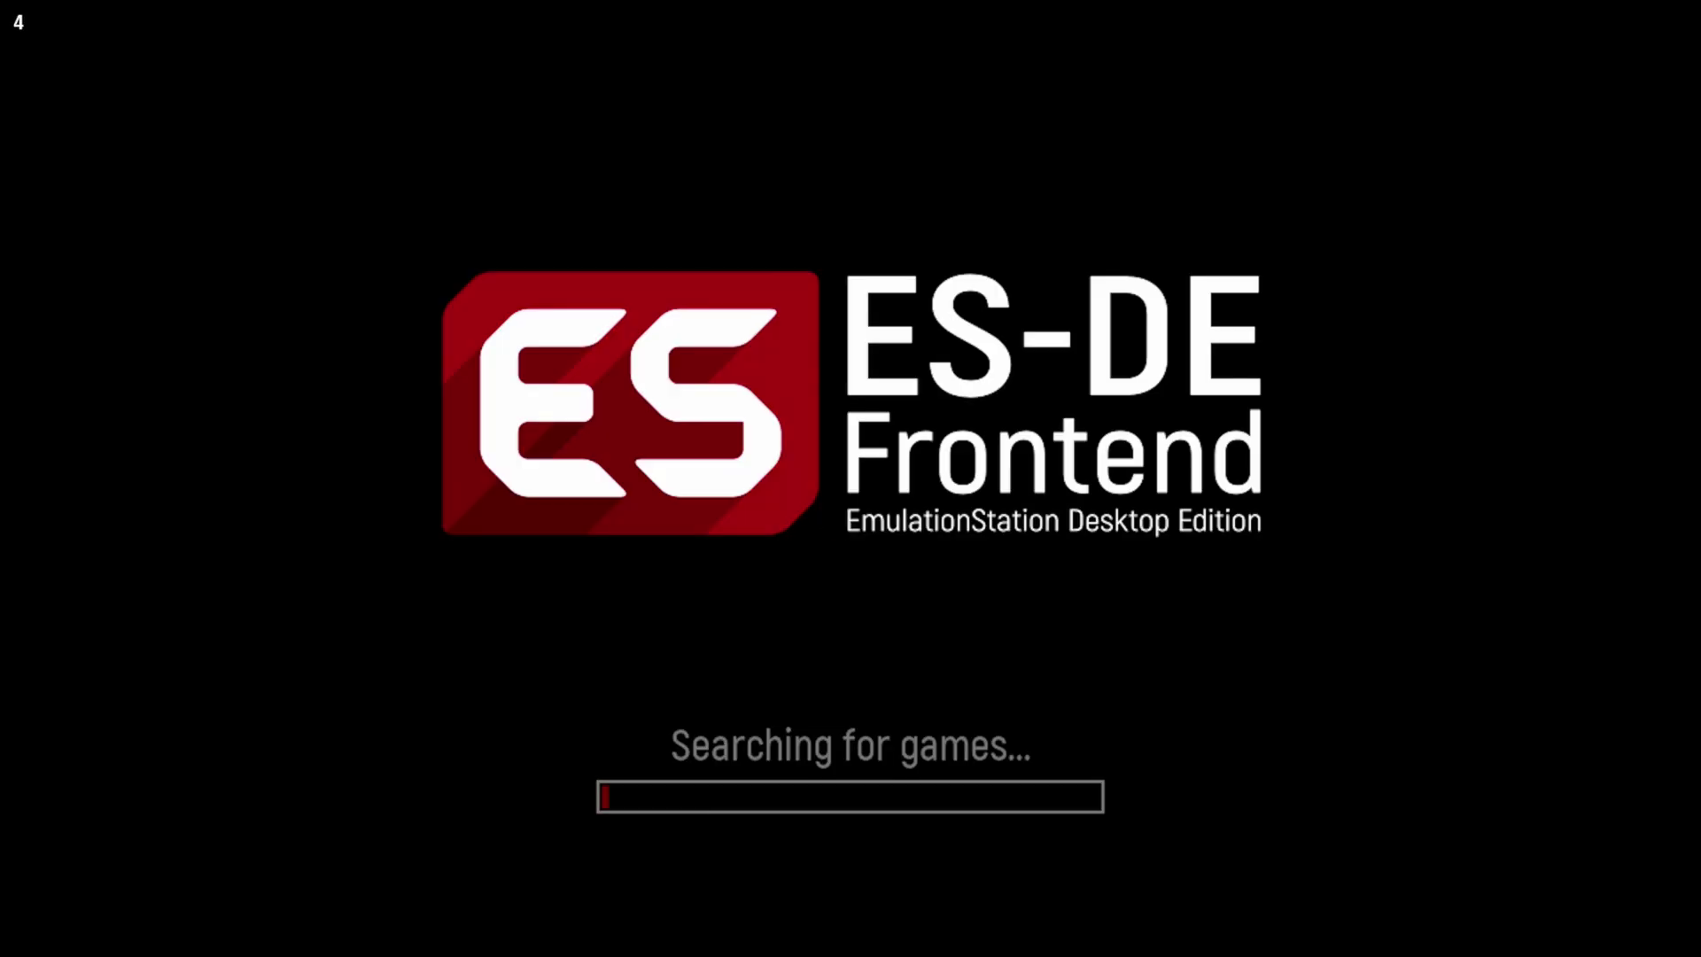
# - In the ES-DE frontend, go through the game systems to MSX and open its game list
pyautogui.press('Right')
pyautogui.press('Right')
pyautogui.press('Right')
pyautogui.press('Right')
pyautogui.press('Right')
pyautogui.press('Right')
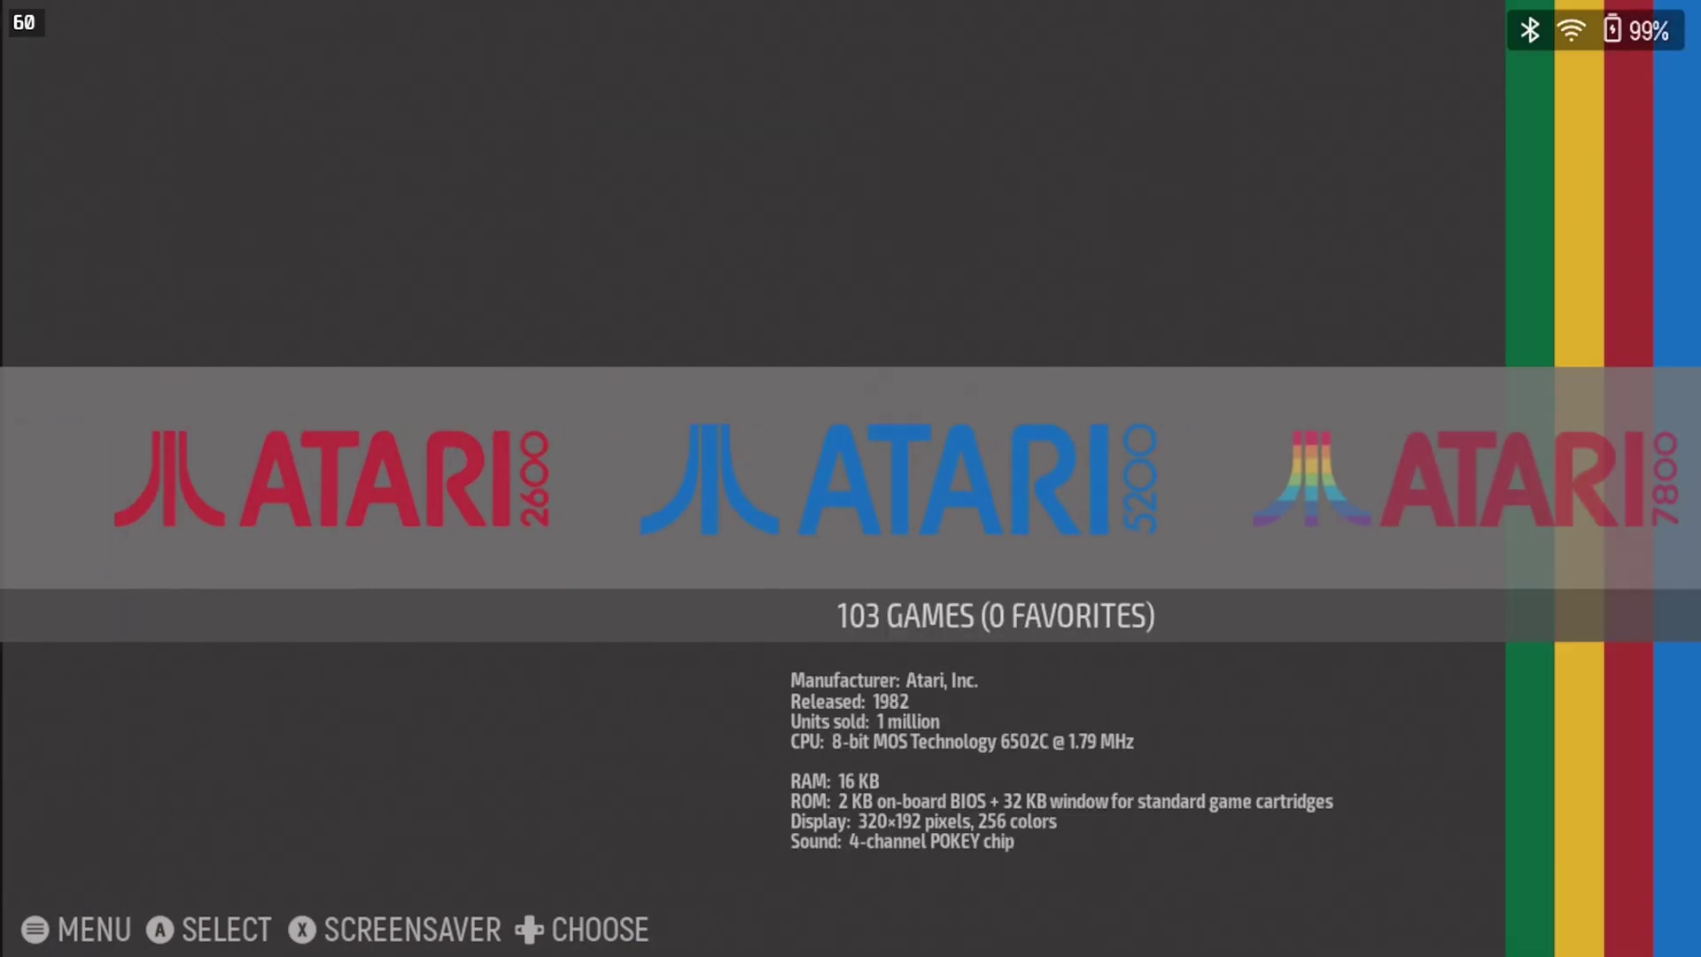
pyautogui.press('Right')
pyautogui.press('Right')
pyautogui.press('Right')
pyautogui.press('Right')
pyautogui.press('Right')
pyautogui.press('Right')
pyautogui.press('Right')
pyautogui.press('Right')
pyautogui.press('Right')
pyautogui.press('Right')
pyautogui.press('Right')
pyautogui.press('Right')
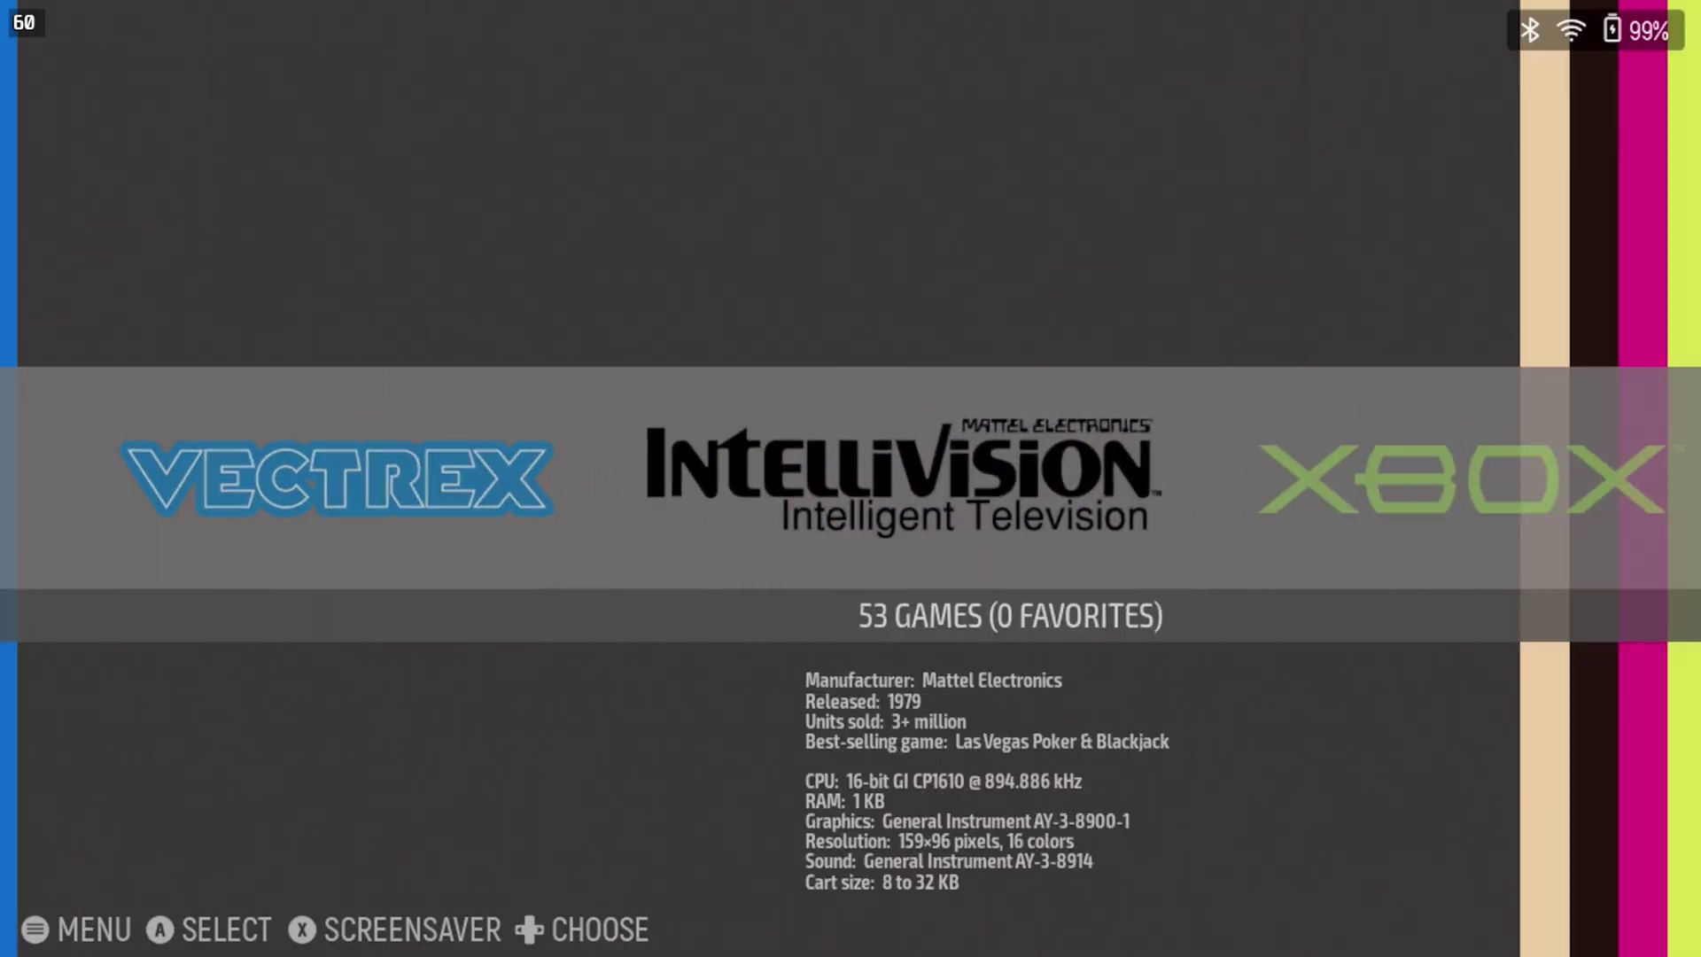
pyautogui.press('Right')
pyautogui.press('Right')
pyautogui.press('Left')
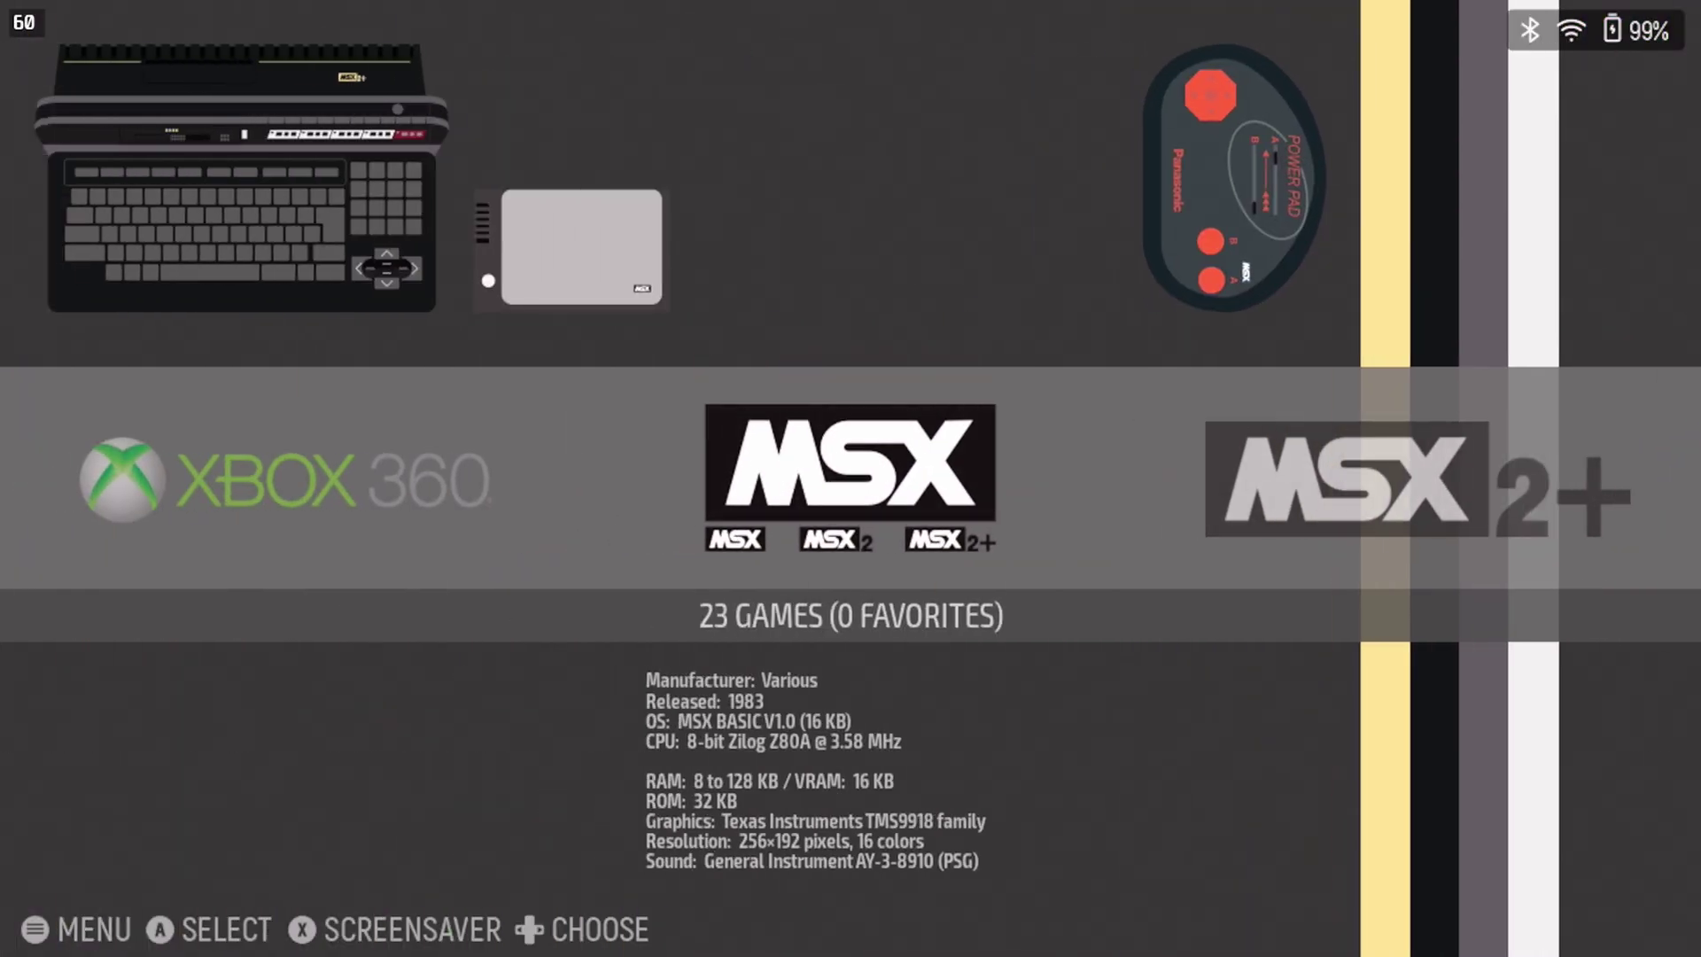
pyautogui.press('Return')
# - Look through the MSX game list from the first title down to Galaga
pyautogui.press('Down')
pyautogui.press('Down')
pyautogui.press('Down')
pyautogui.press('Down')
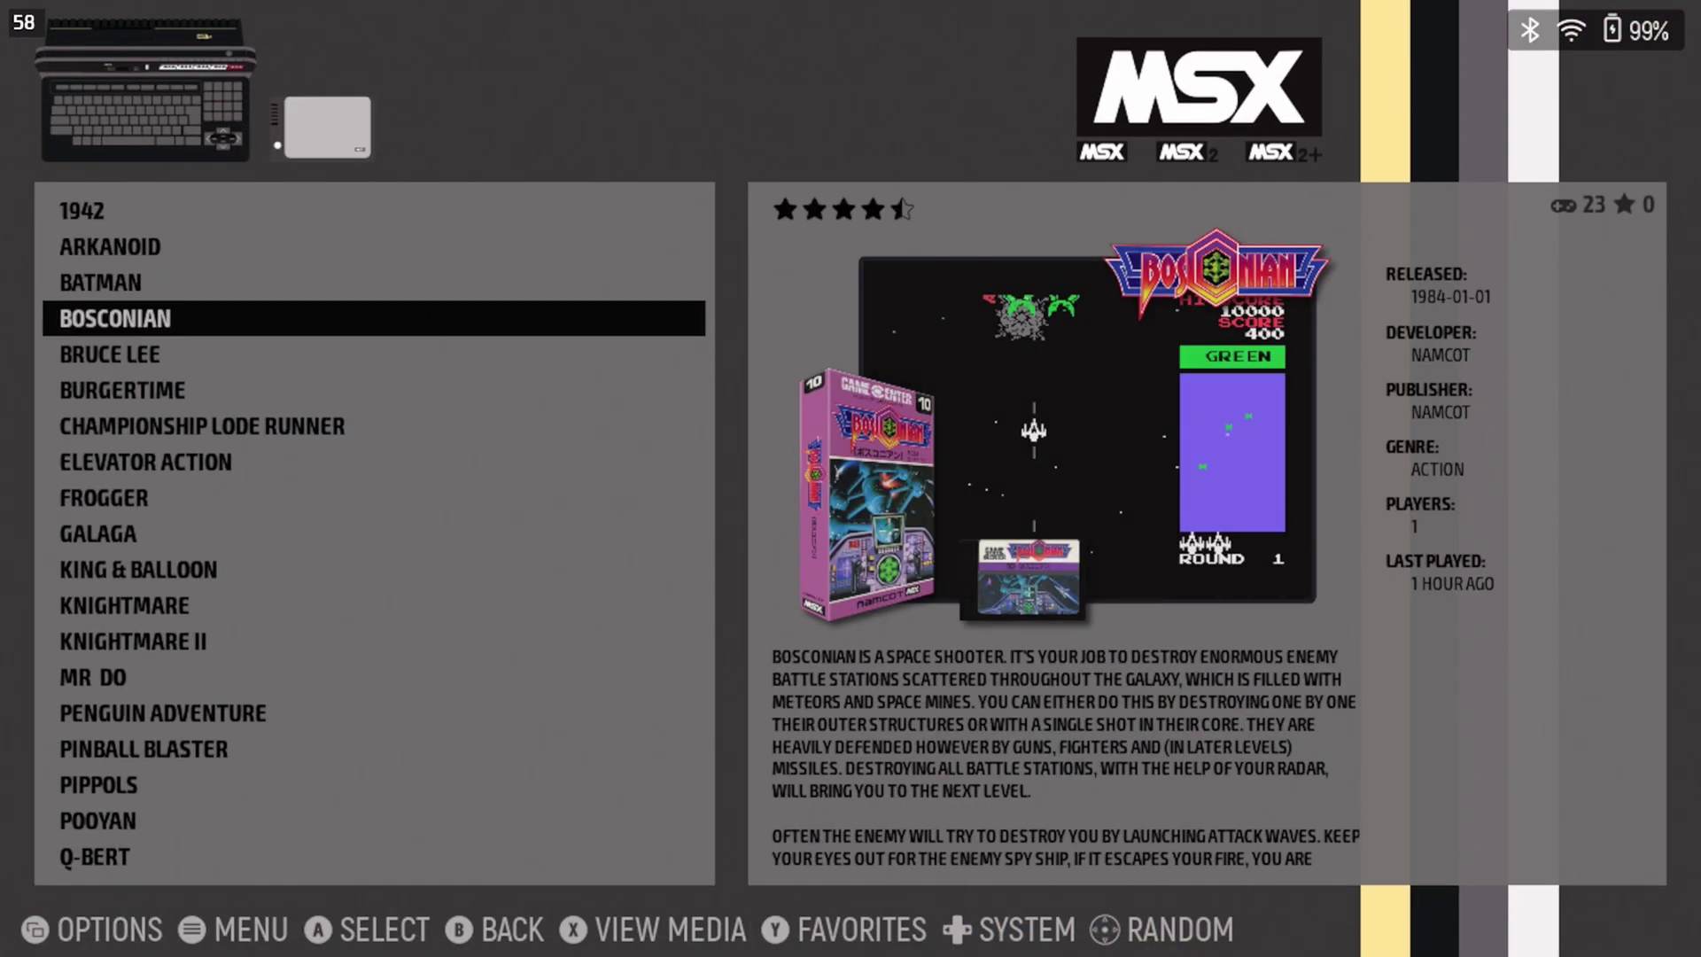
pyautogui.press('Down')
pyautogui.press('Down')
pyautogui.press('Down')
pyautogui.press('Down')
pyautogui.press('Down')
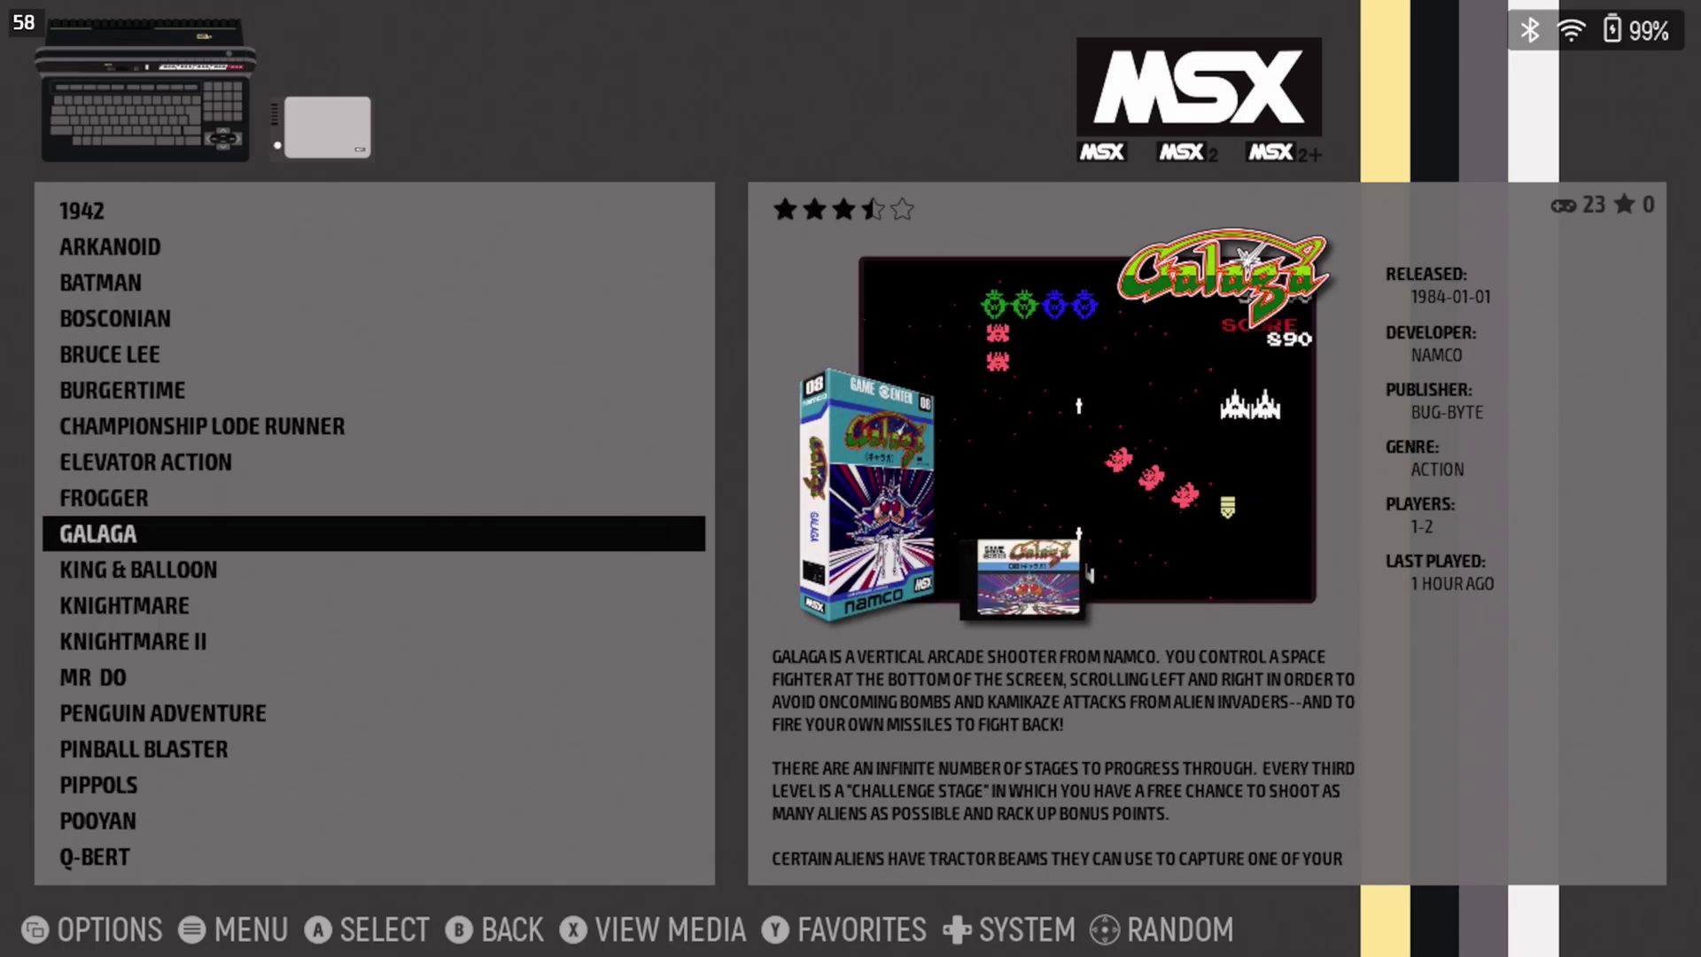
# - Look through the MSX 2+ game list, and return to the MSX list at Frogger
pyautogui.press('Right')
pyautogui.press('Down')
pyautogui.press('Down')
pyautogui.press('Down')
pyautogui.press('Down')
pyautogui.press('Down')
pyautogui.press('Down')
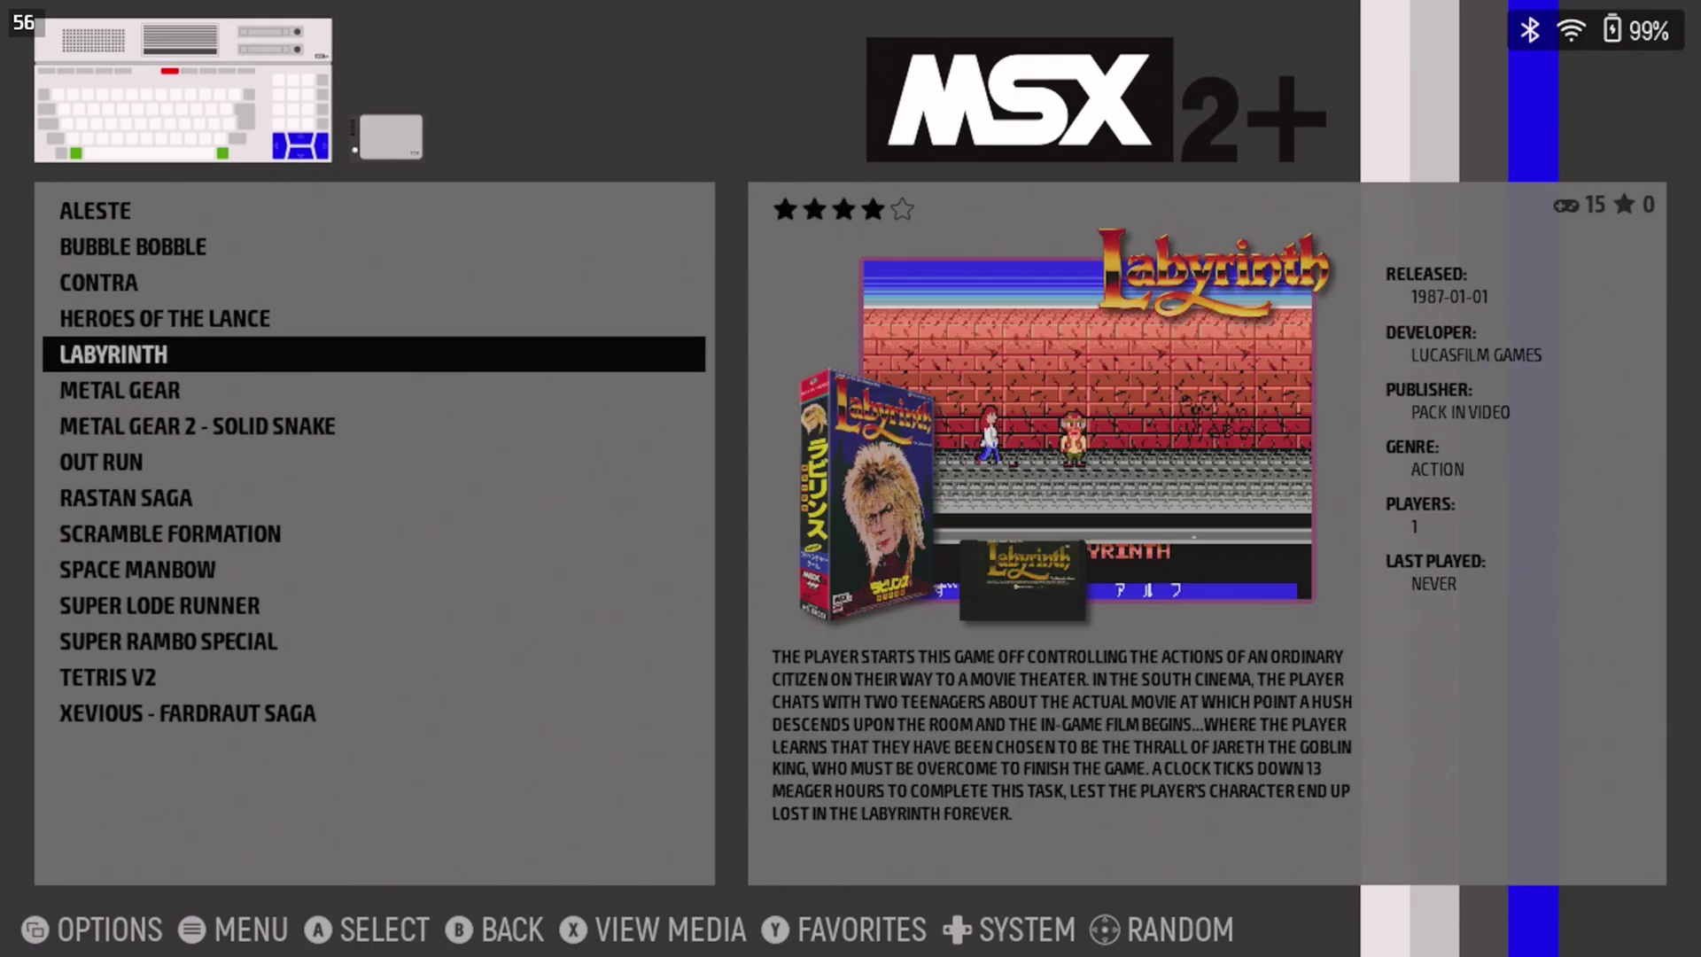
pyautogui.press('Down')
pyautogui.press('Left')
pyautogui.press('Up')
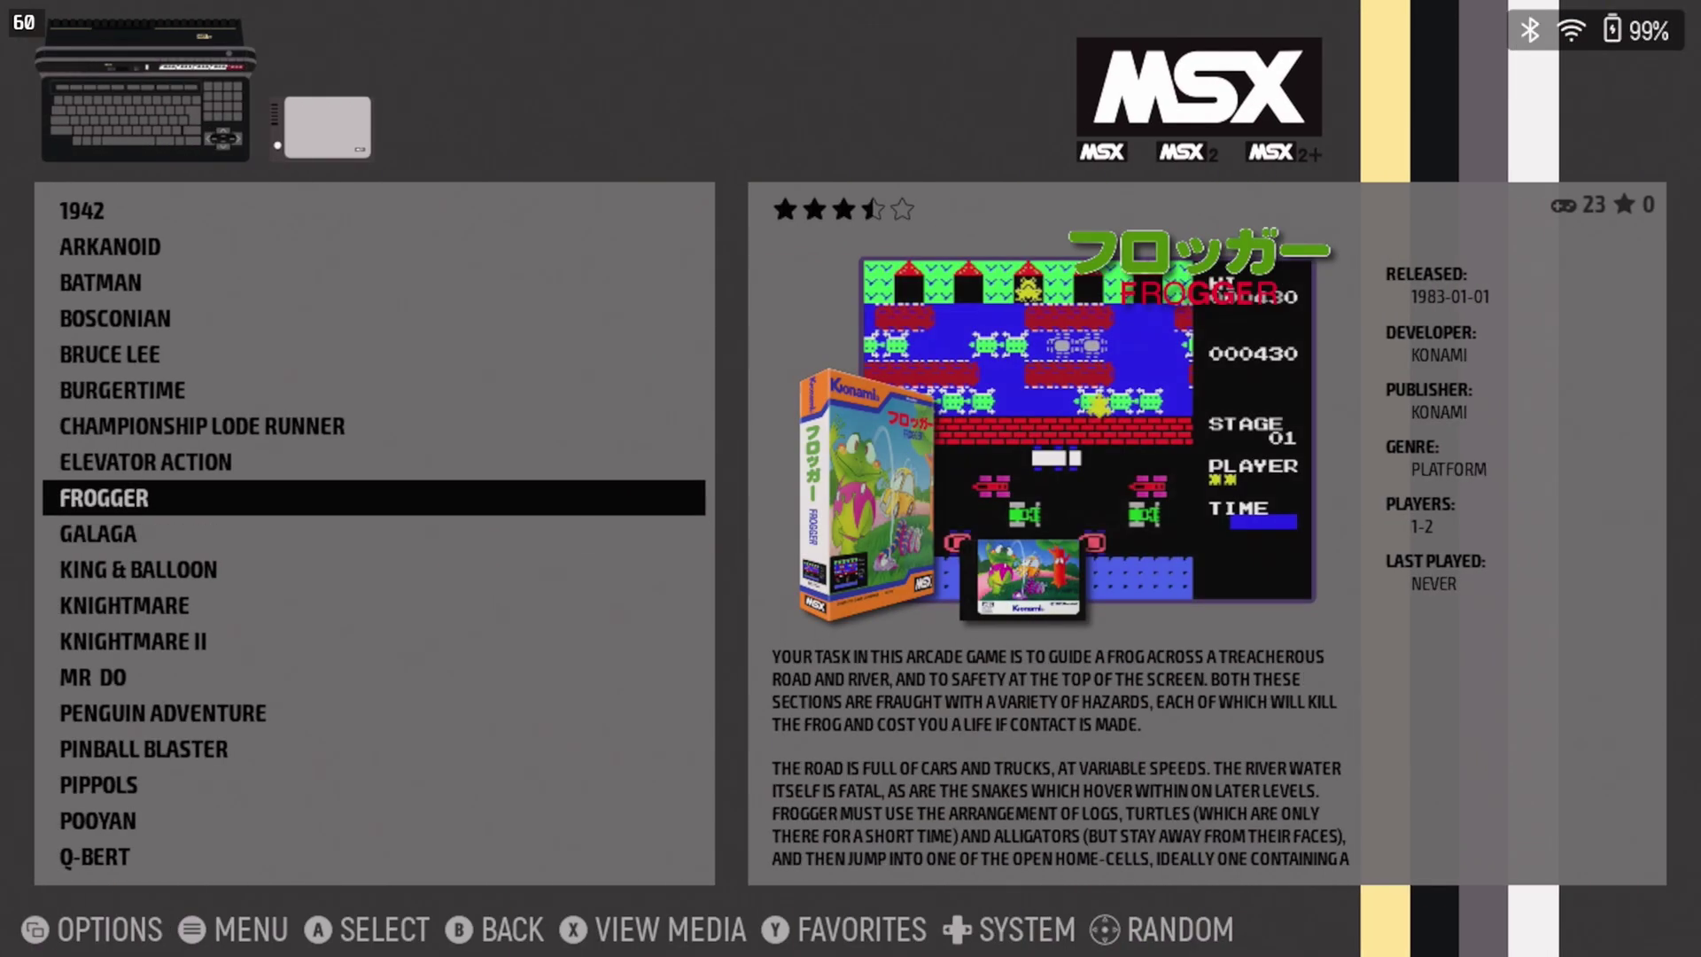
# - Look through the MSX game list from Frogger down to the titles near its end
pyautogui.press('Up')
pyautogui.press('Down')
pyautogui.press('Down')
pyautogui.press('Down')
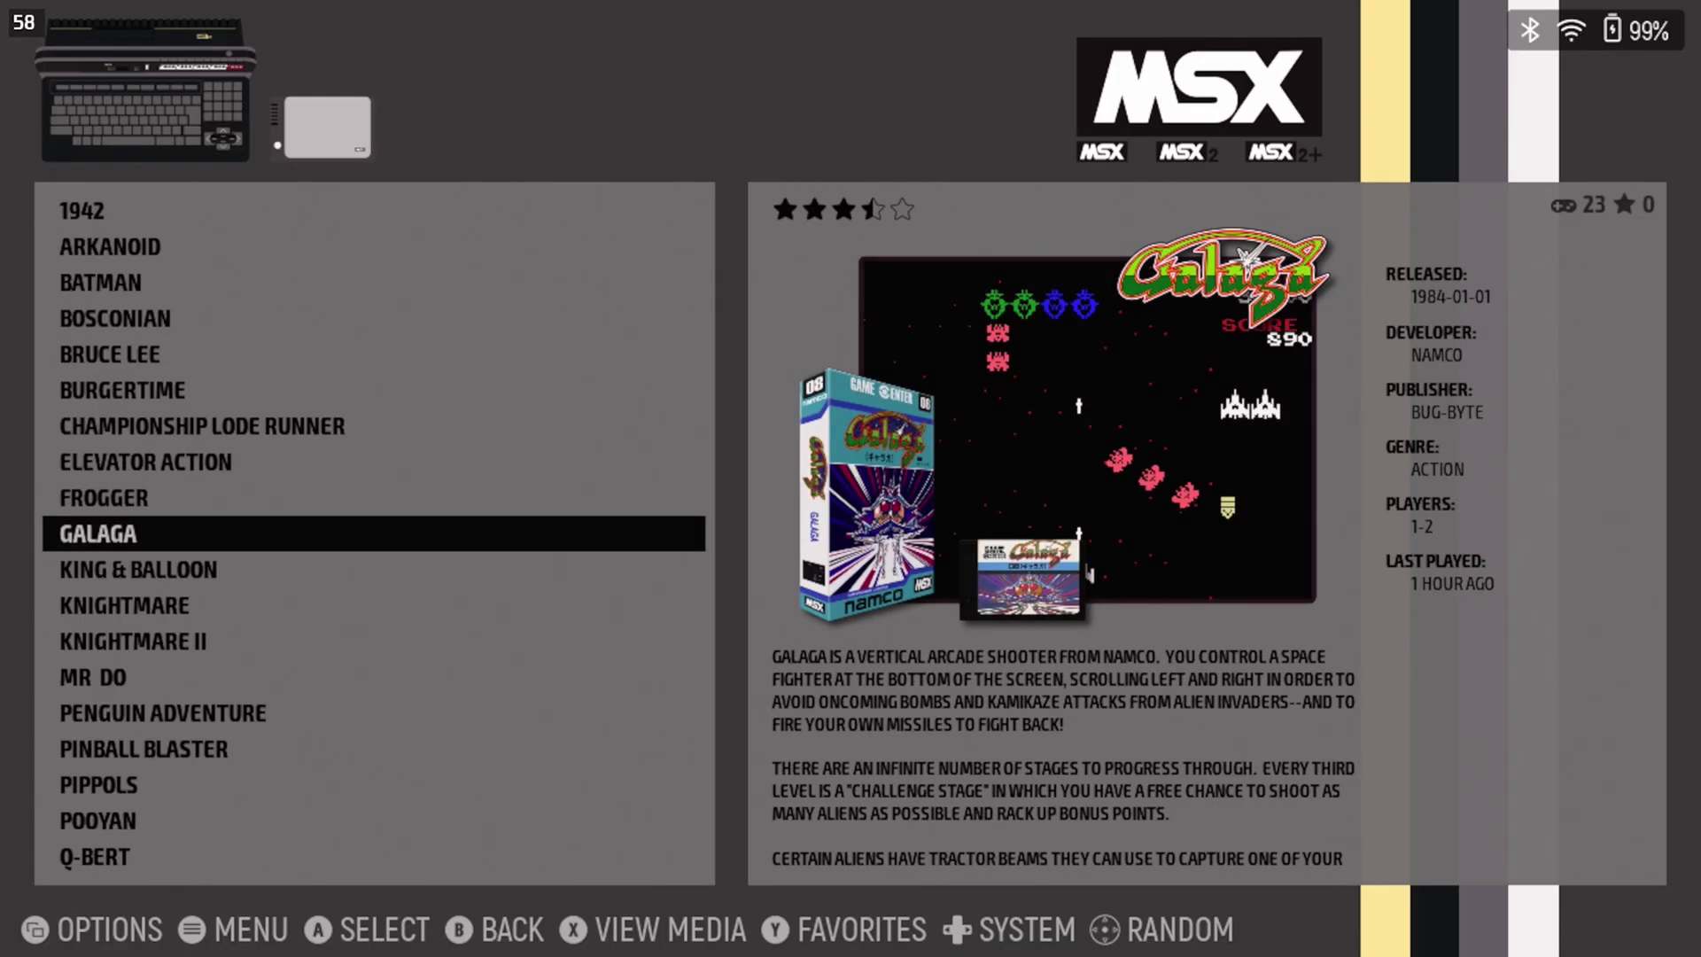
pyautogui.press('Down')
pyautogui.press('Down')
pyautogui.press('Down')
pyautogui.press('Down')
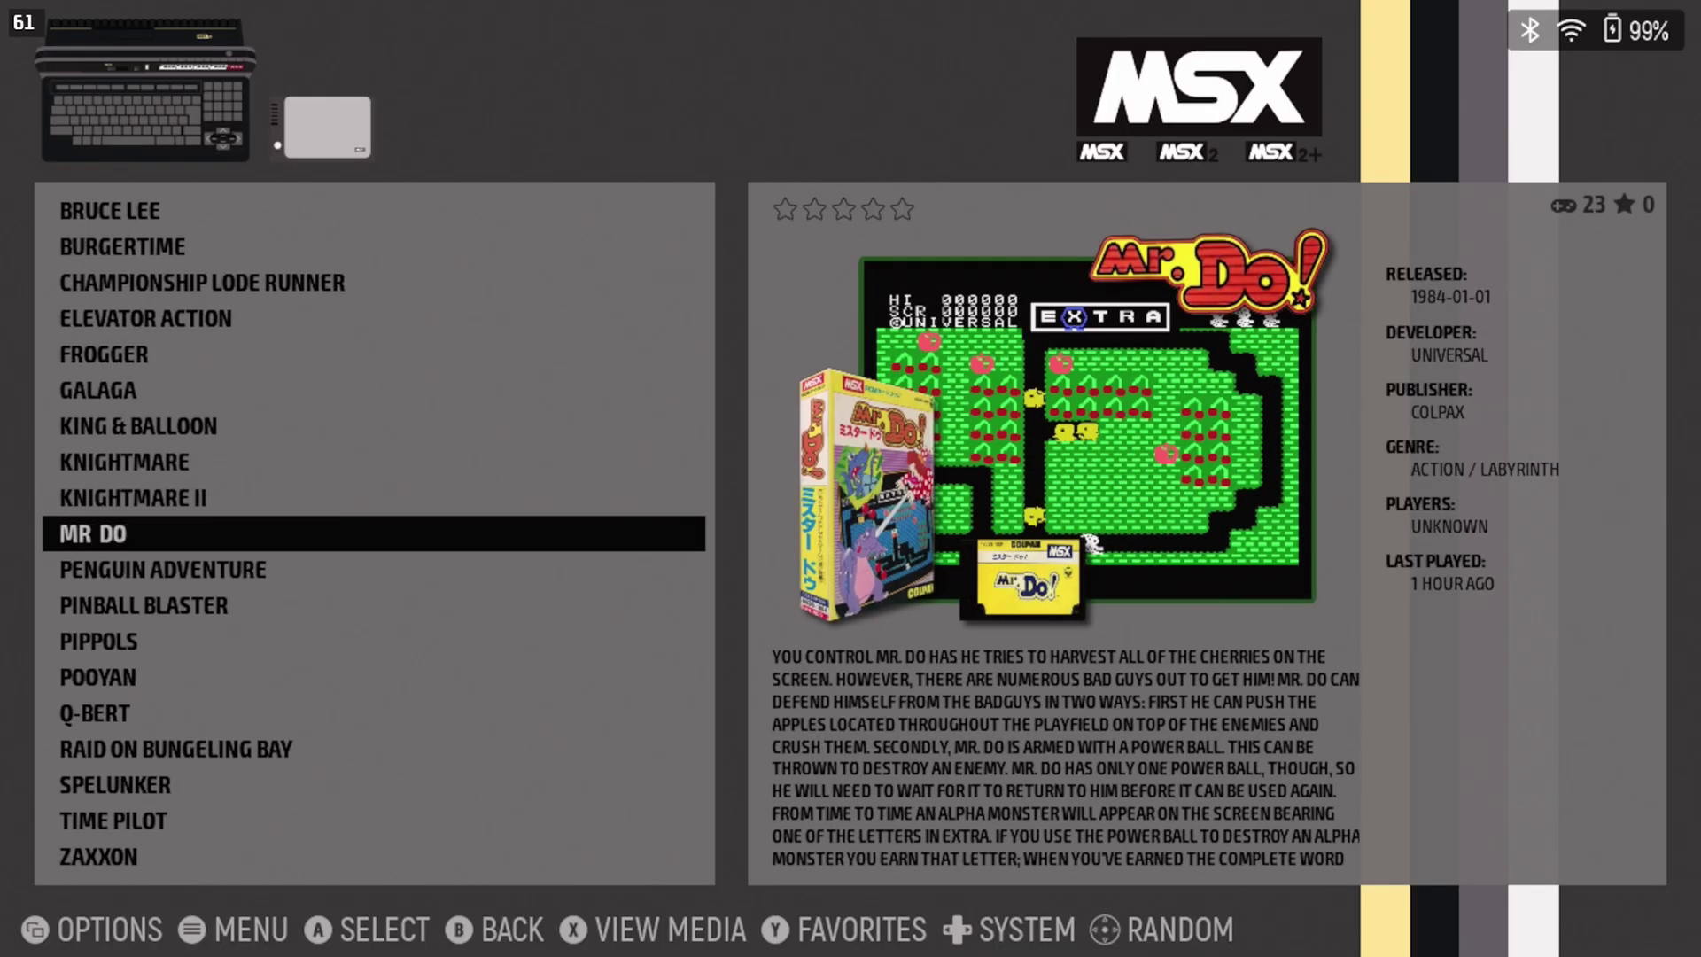
pyautogui.press('Down')
pyautogui.press('Down')
pyautogui.press('Down')
pyautogui.press('Down')
pyautogui.press('Down')
pyautogui.press('Down')
pyautogui.press('Down')
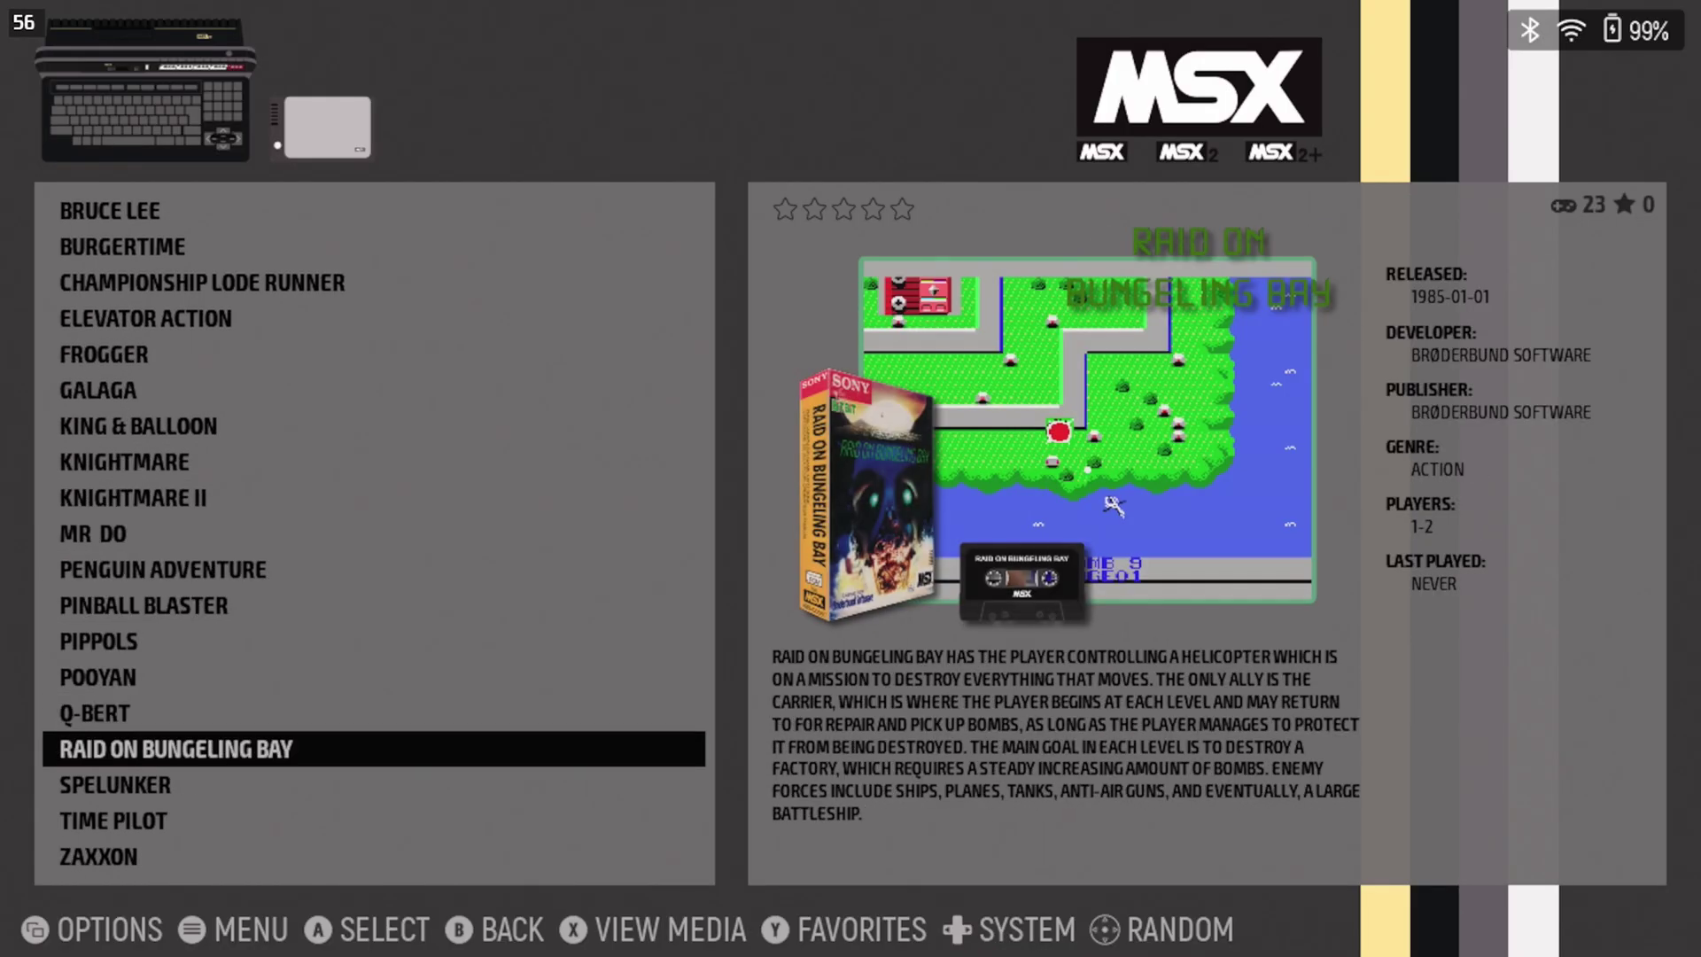
# - Look down the MSX 2+ game list as far as Super Rambo Special, and return to the MSX list at Time Pilot
pyautogui.press('Right')
pyautogui.press('Down')
pyautogui.press('Down')
pyautogui.press('Down')
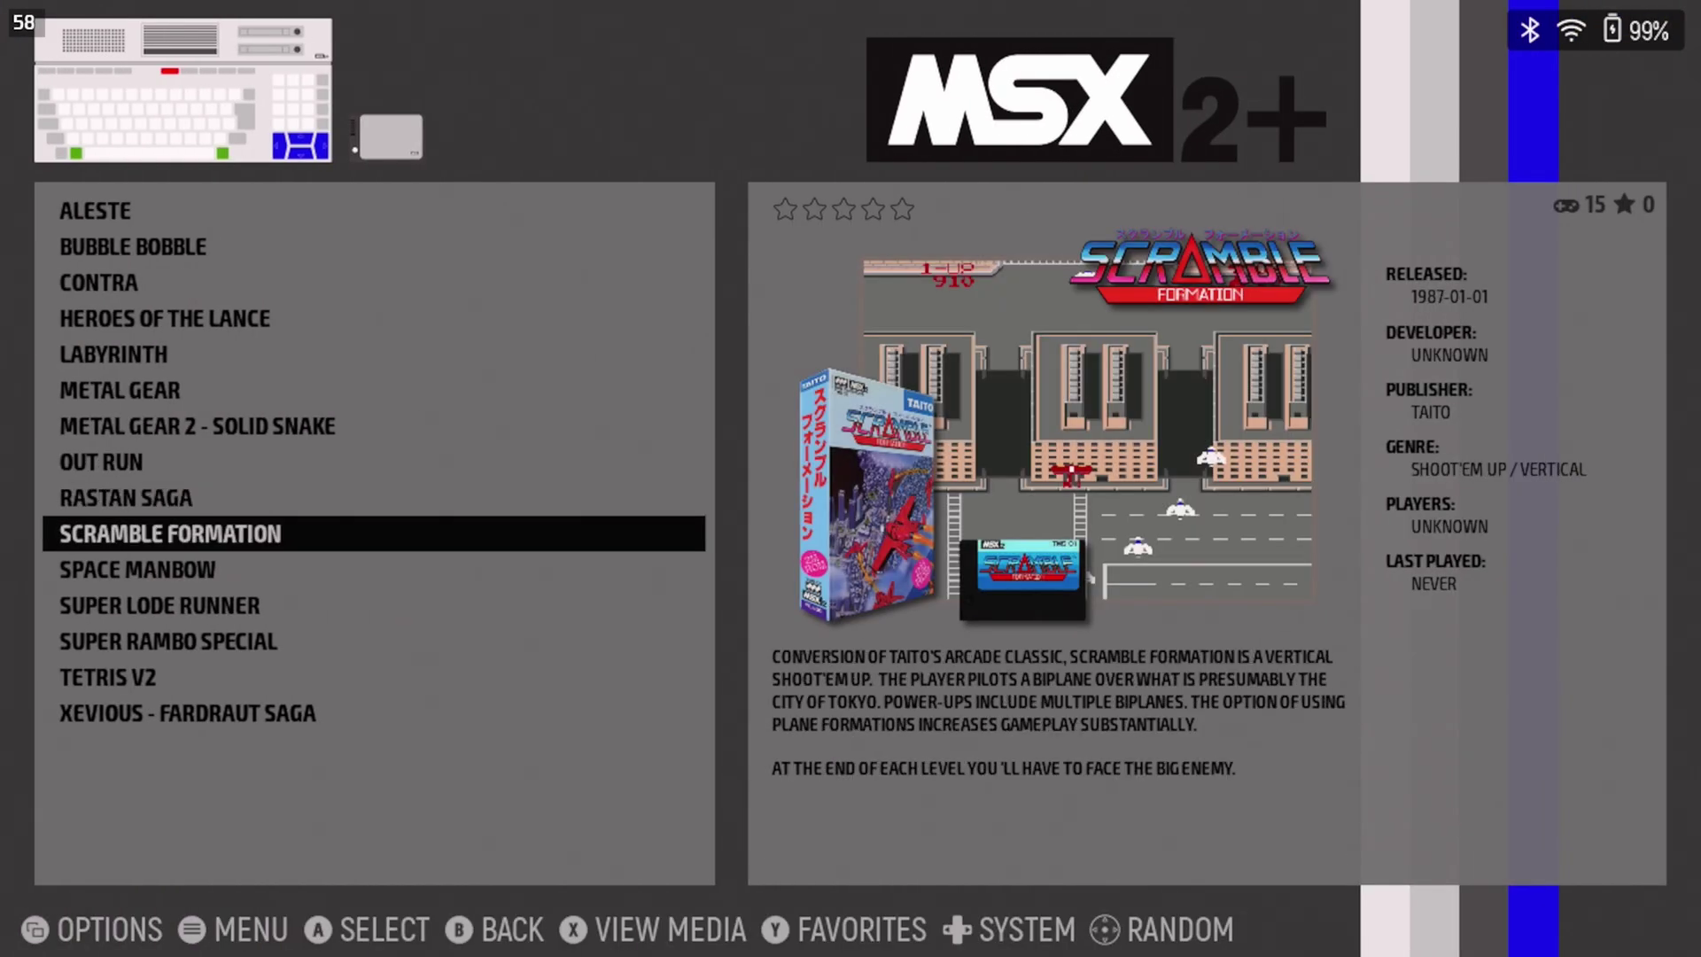
pyautogui.press('Down')
pyautogui.press('Down')
pyautogui.press('Left')
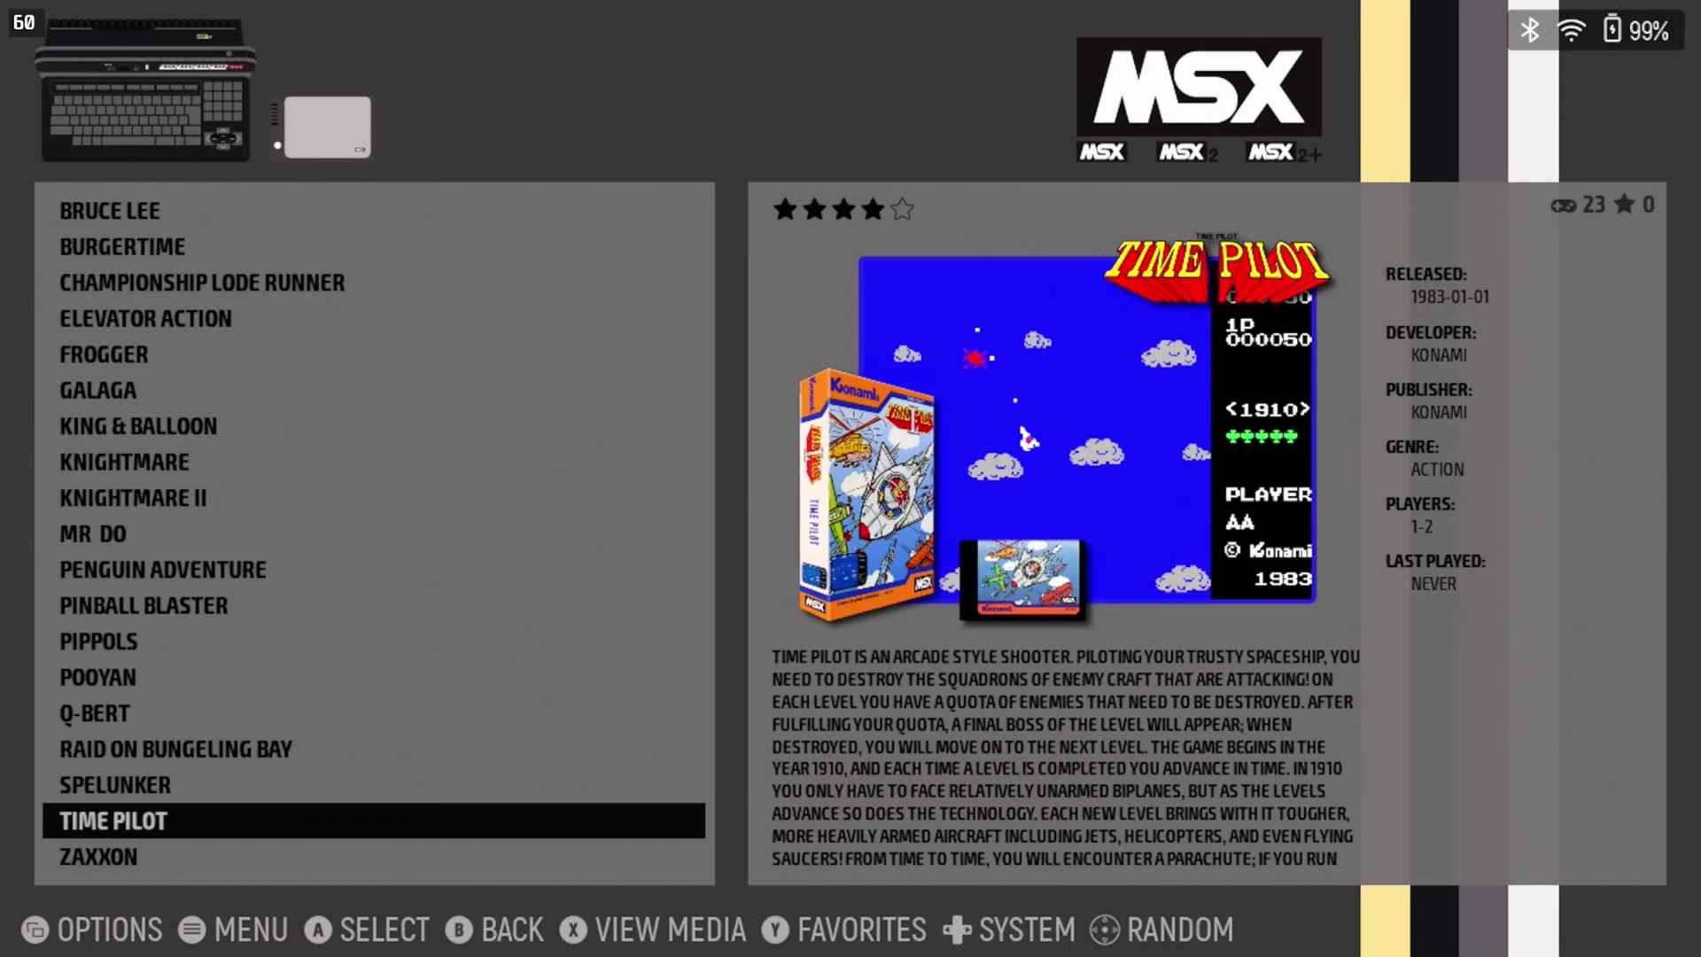
# - Look back up the MSX game list from Time Pilot to Batman
pyautogui.press('Up')
pyautogui.press('Up')
pyautogui.press('Up')
pyautogui.press('Up')
pyautogui.press('Up')
pyautogui.press('Up')
pyautogui.press('Up')
pyautogui.press('Up')
pyautogui.press('Up')
pyautogui.press('Up')
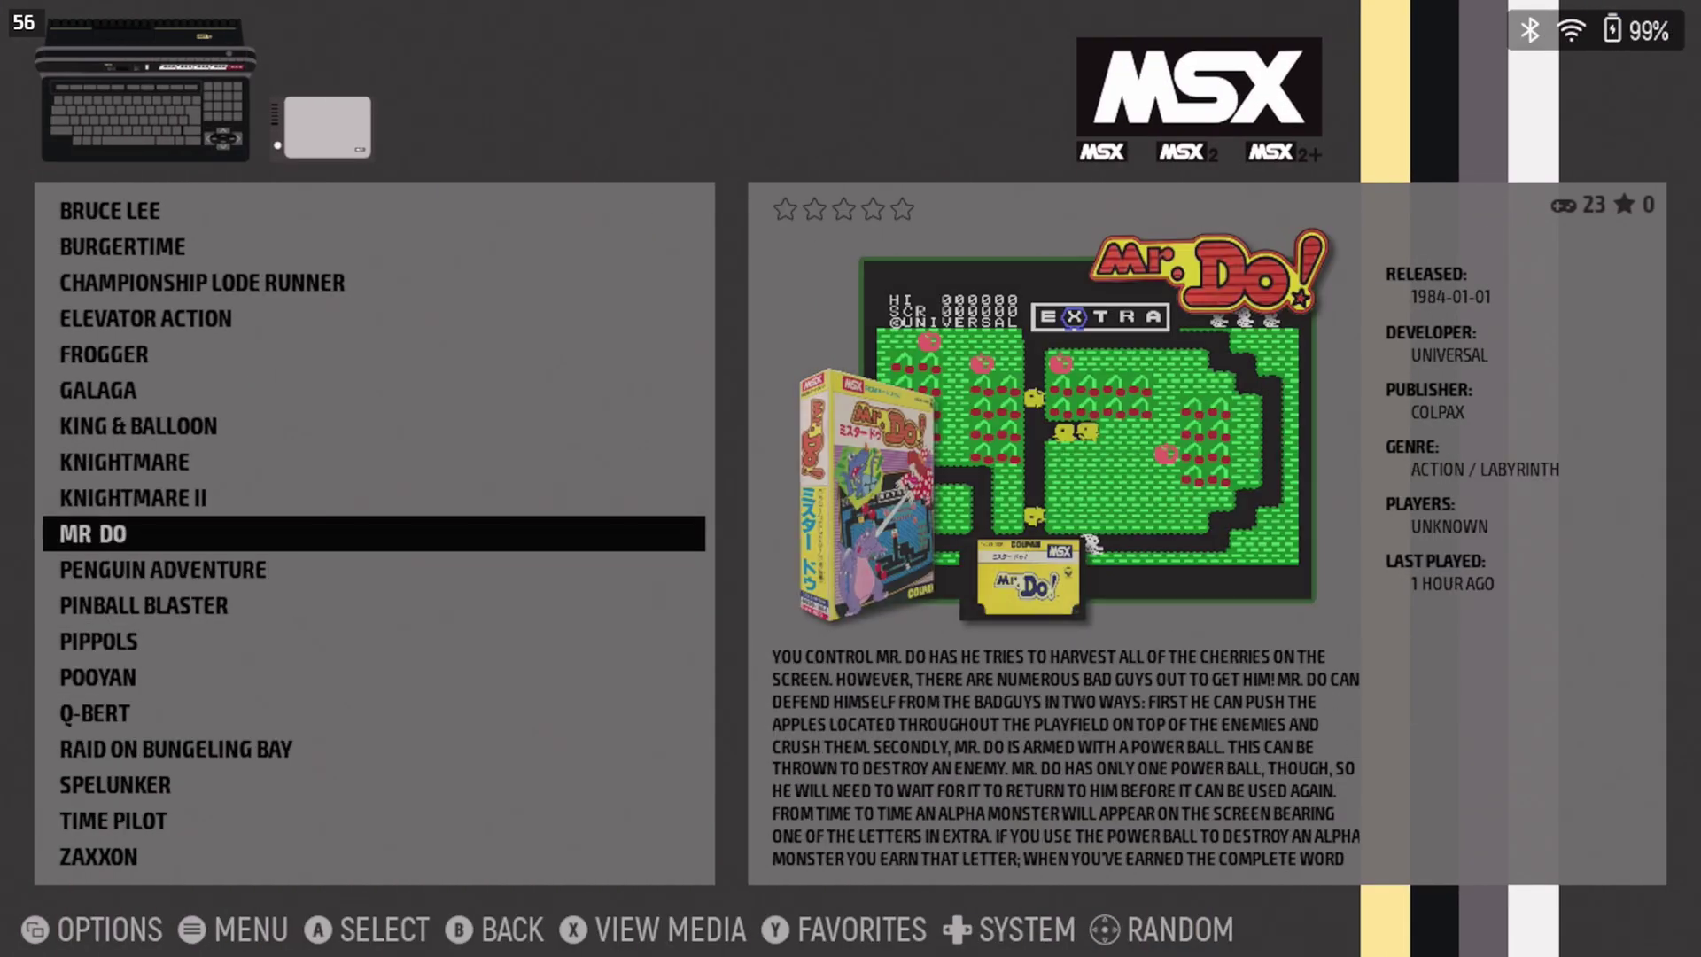
pyautogui.press('Up')
pyautogui.press('Up')
pyautogui.press('Up')
pyautogui.press('Up')
pyautogui.press('Up')
pyautogui.press('Up')
pyautogui.press('Up')
pyautogui.press('Up')
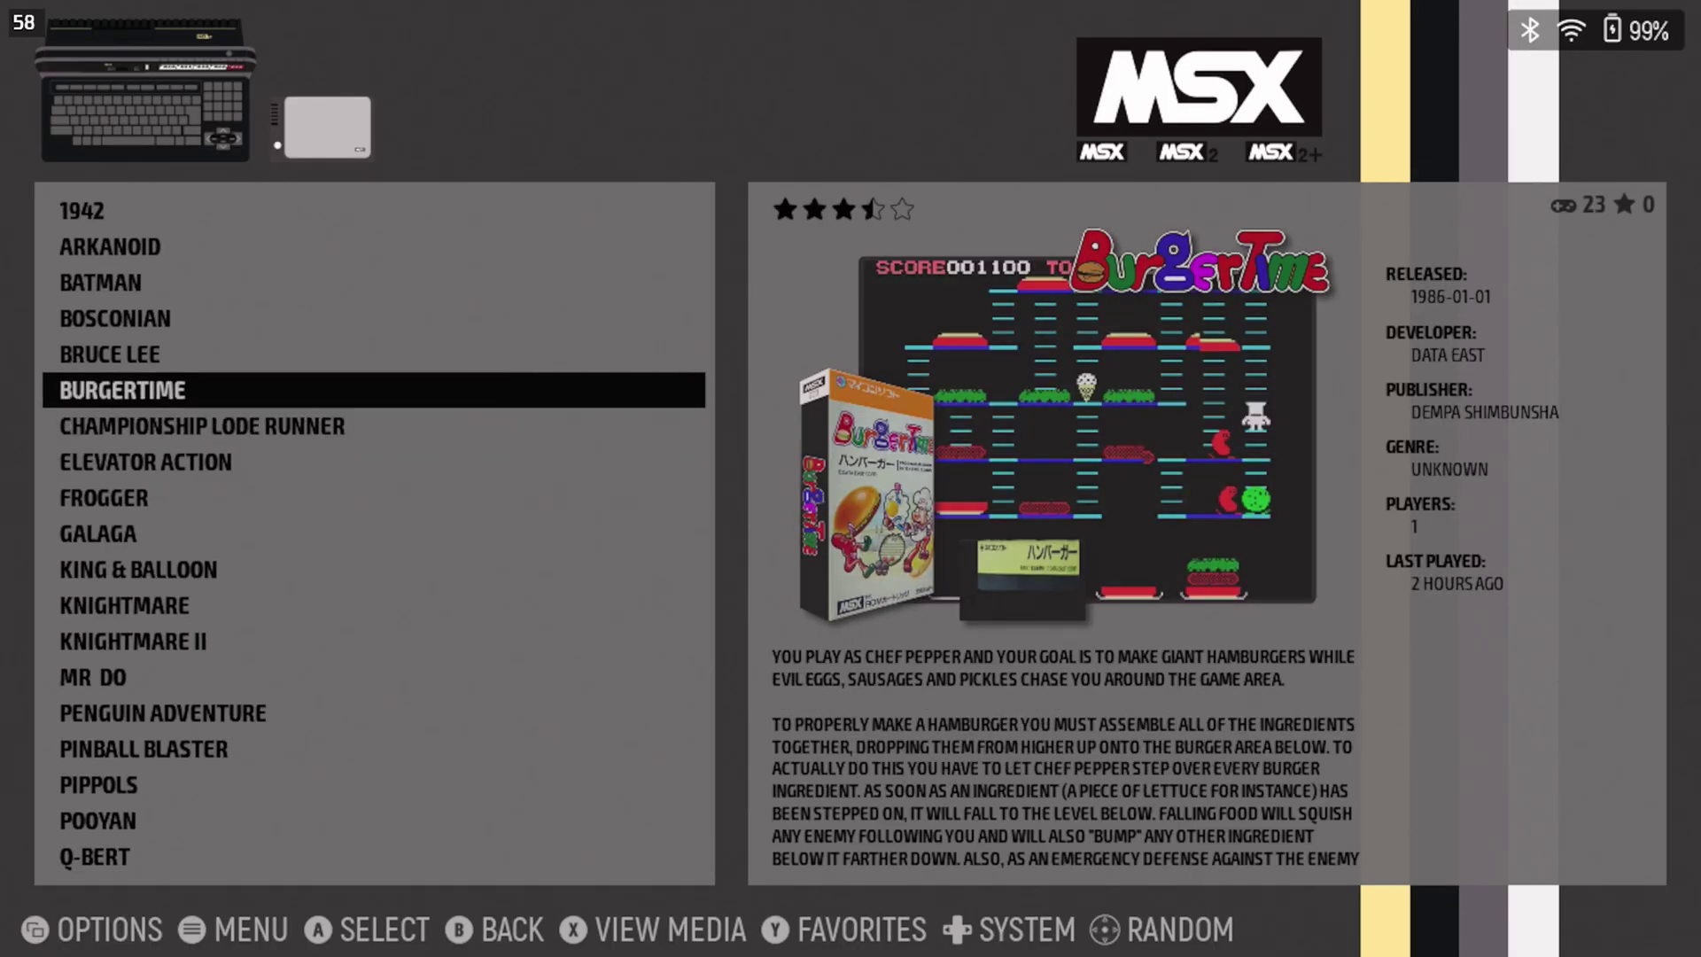
pyautogui.press('Up')
# - Look up the MSX 2+ game list from Super Rambo Special, stop at Heroes of the Lance, and return to the MSX list
pyautogui.press('Right')
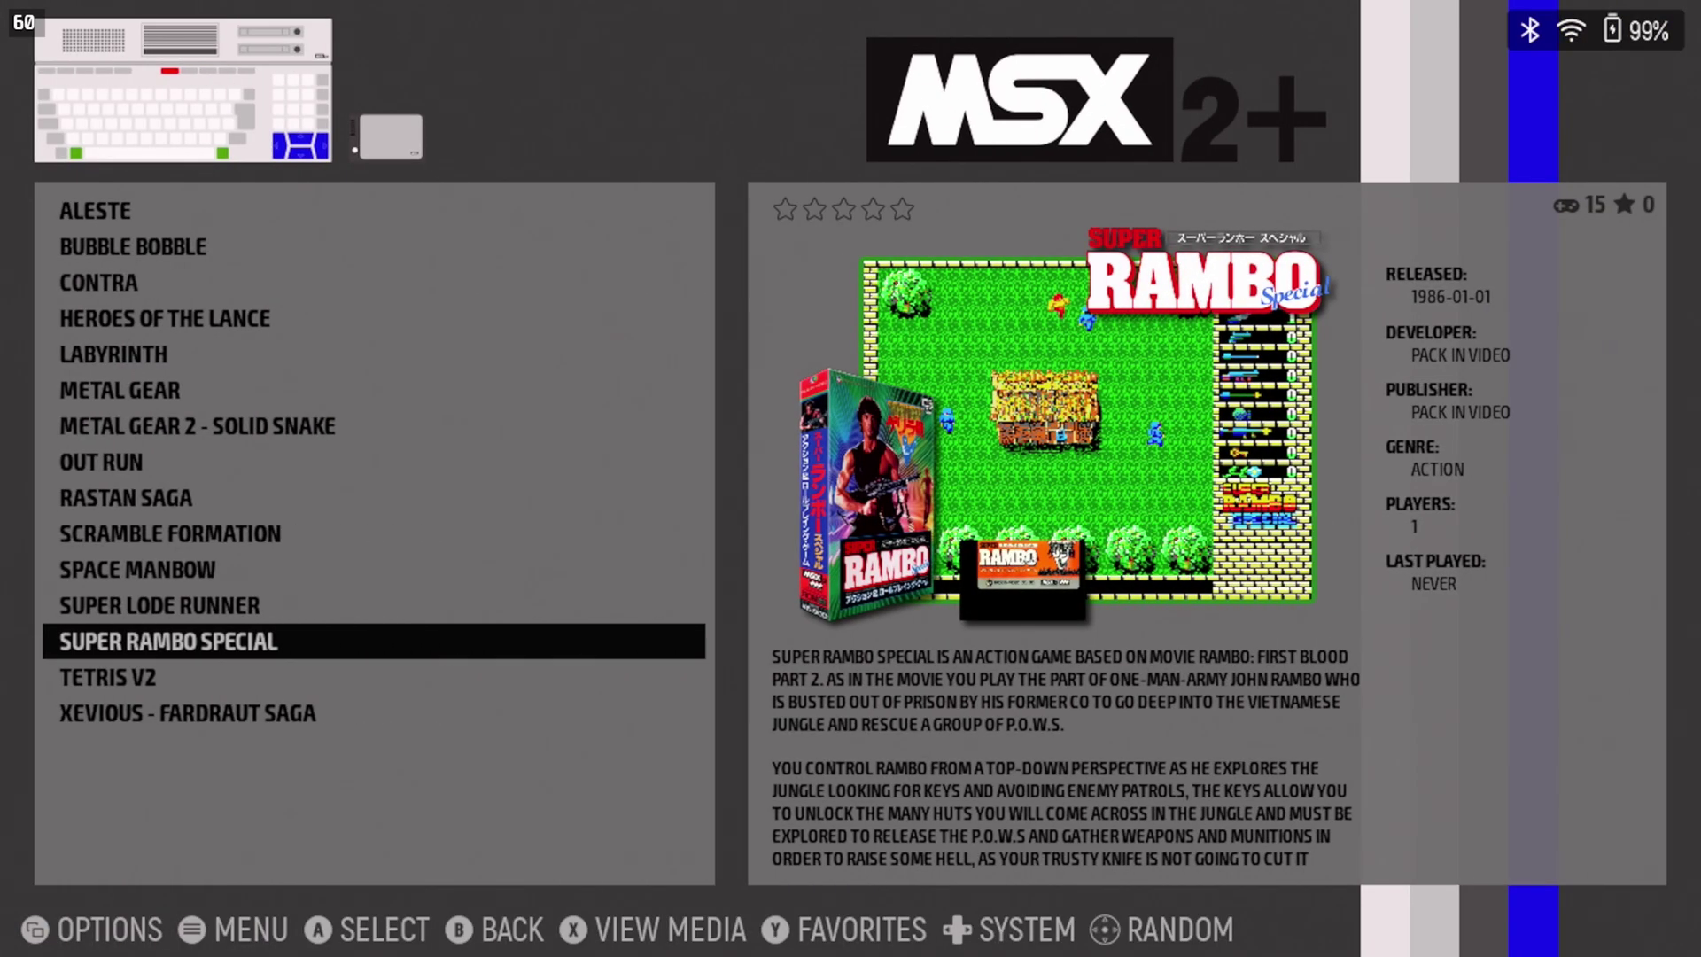
pyautogui.press('Up')
pyautogui.press('Up')
pyautogui.press('Up')
pyautogui.press('Up')
pyautogui.press('Up')
pyautogui.press('Up')
pyautogui.press('Up')
pyautogui.press('Up')
pyautogui.press('Up')
pyautogui.press('Up')
pyautogui.press('Up')
pyautogui.press('Up')
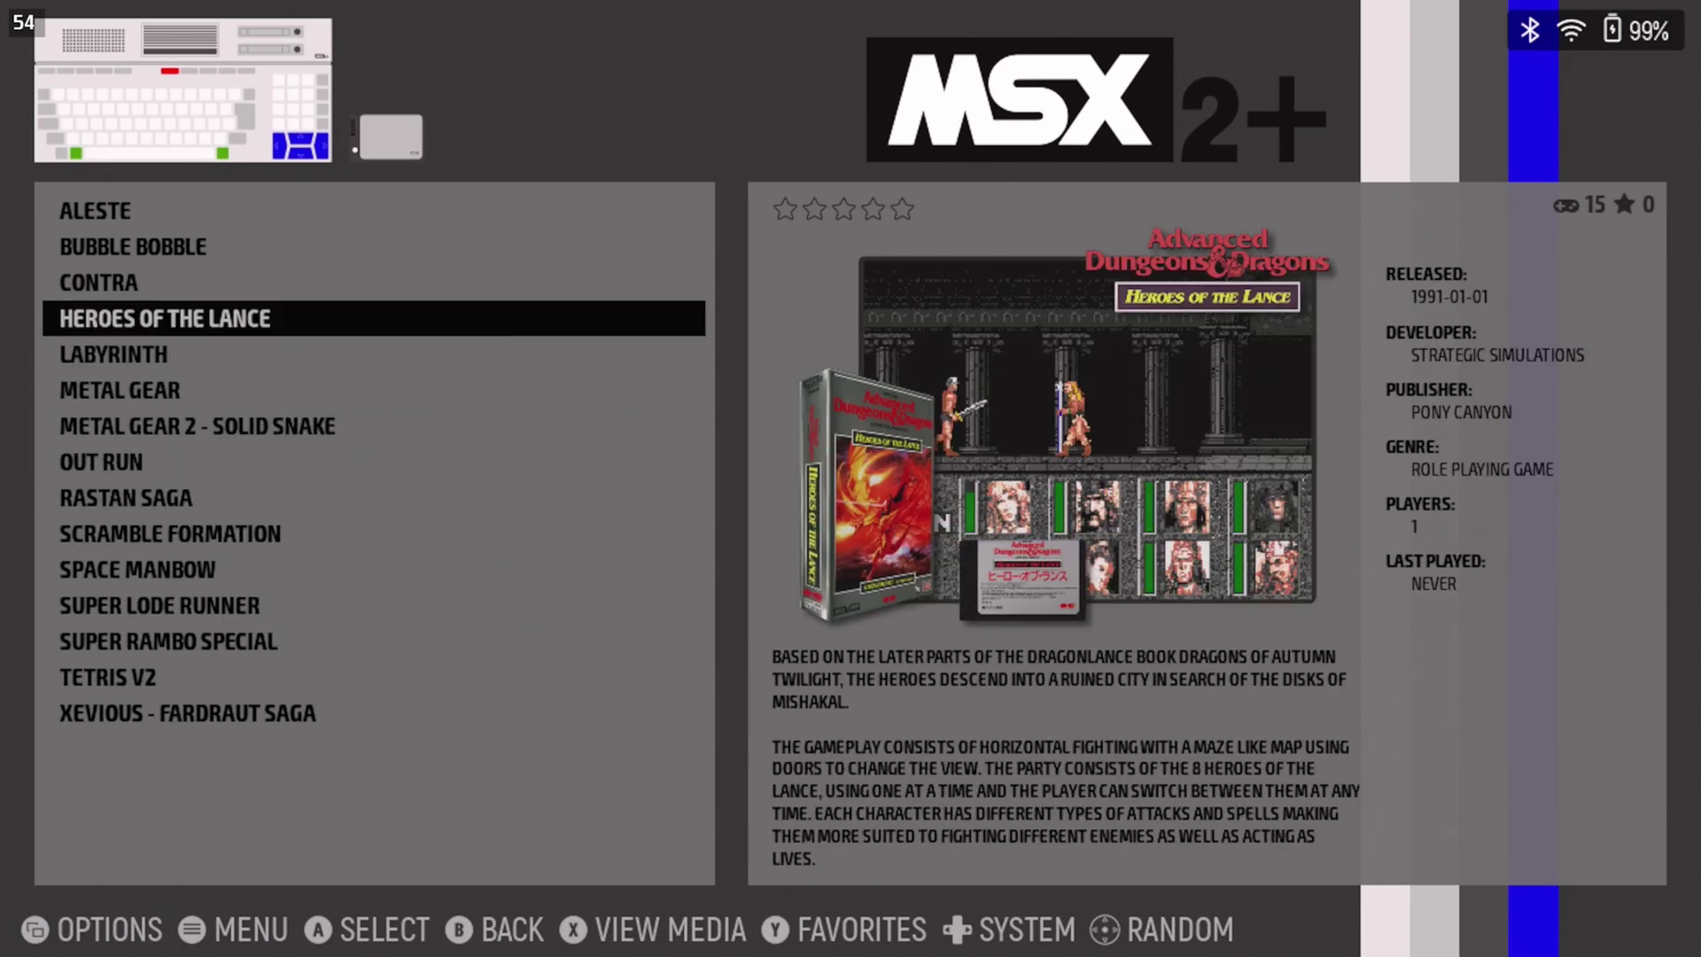
pyautogui.press('Down')
pyautogui.press('Down')
pyautogui.press('Down')
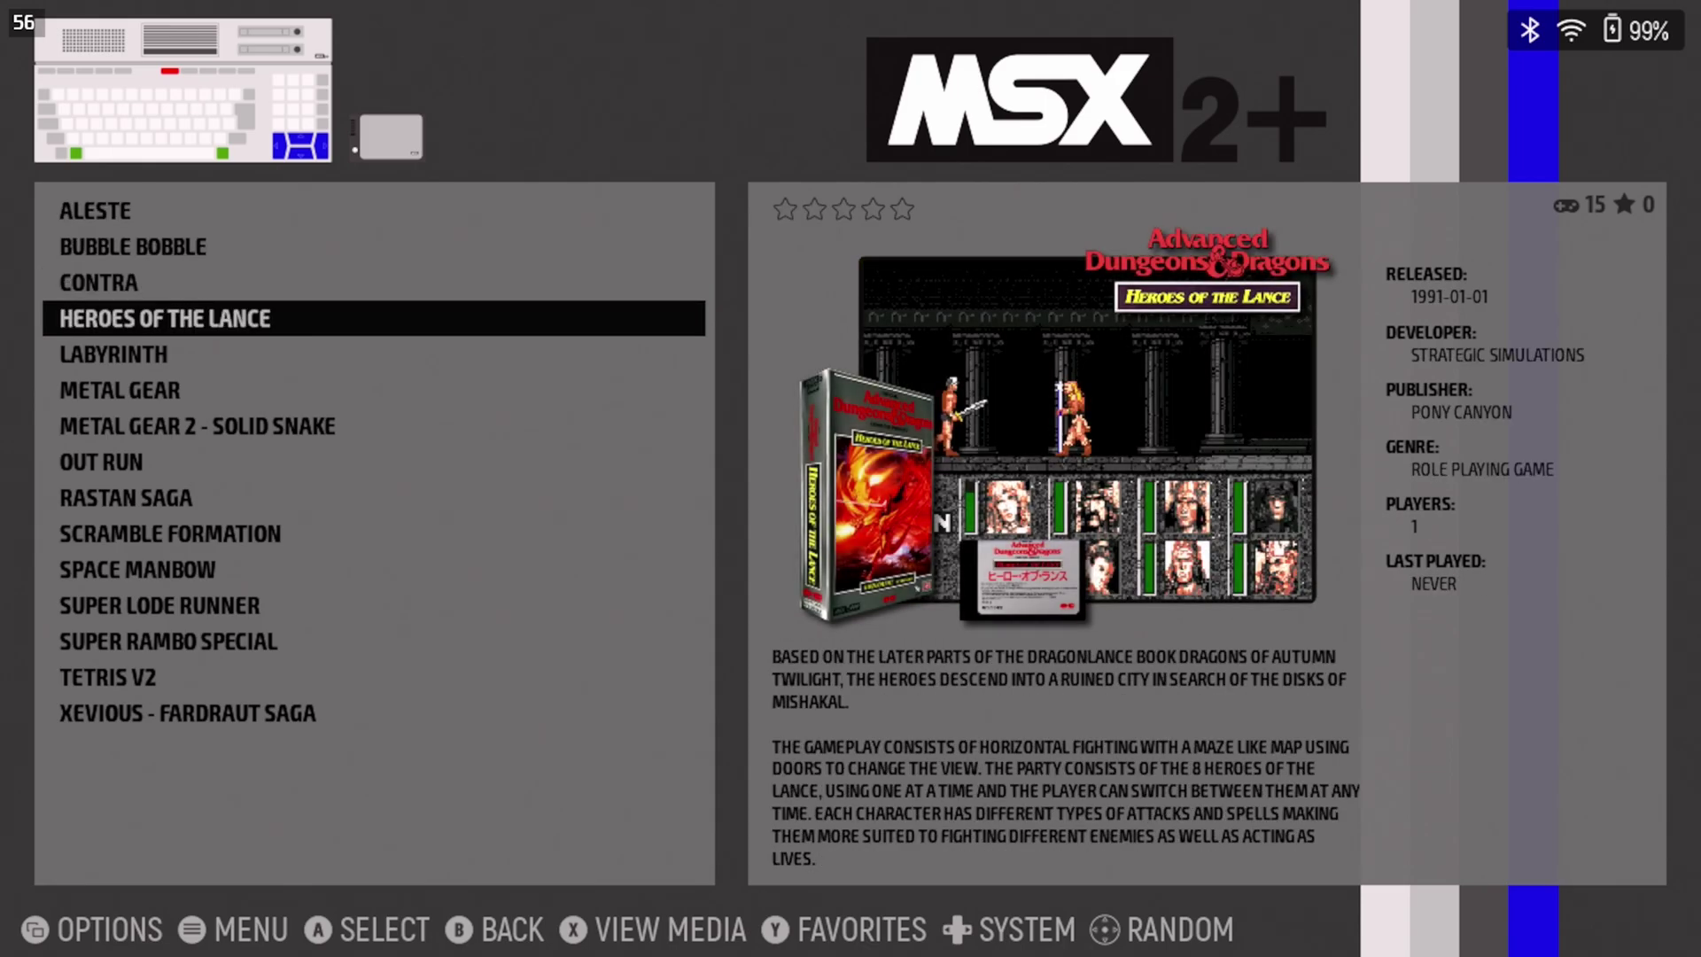
pyautogui.press('Left')
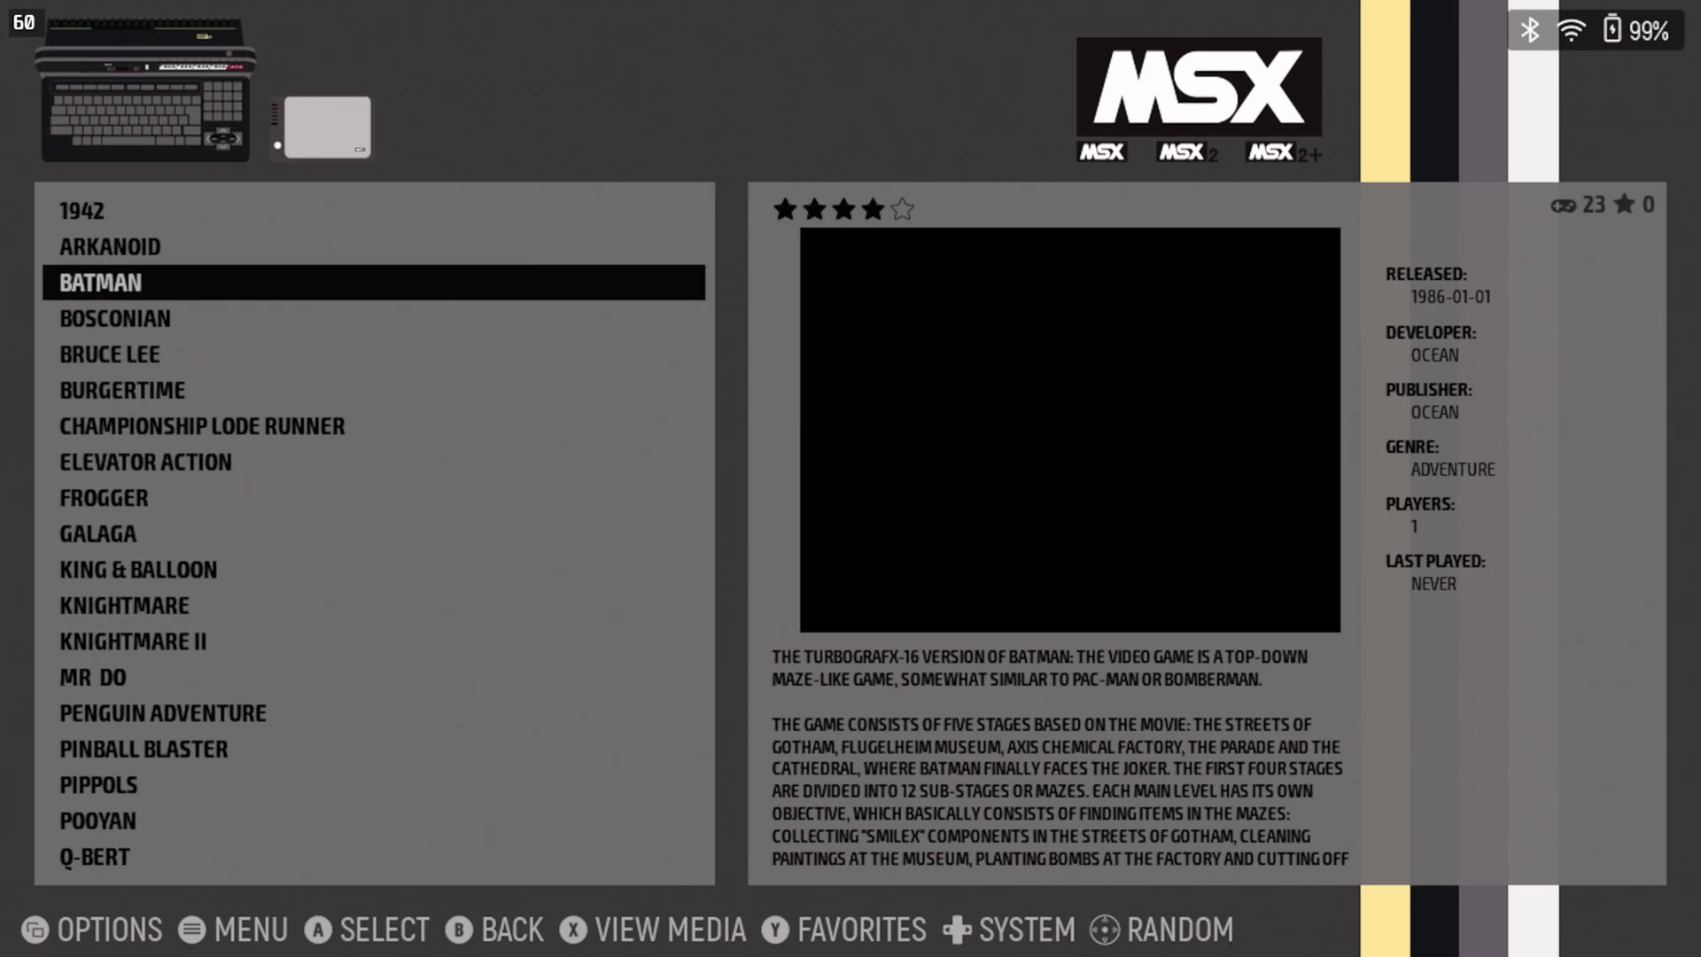
# - Look through the MSX game list from 1942 to Championship Lode Runner, and compare it with the MSX 2+ list
pyautogui.press('Up')
pyautogui.press('Up')
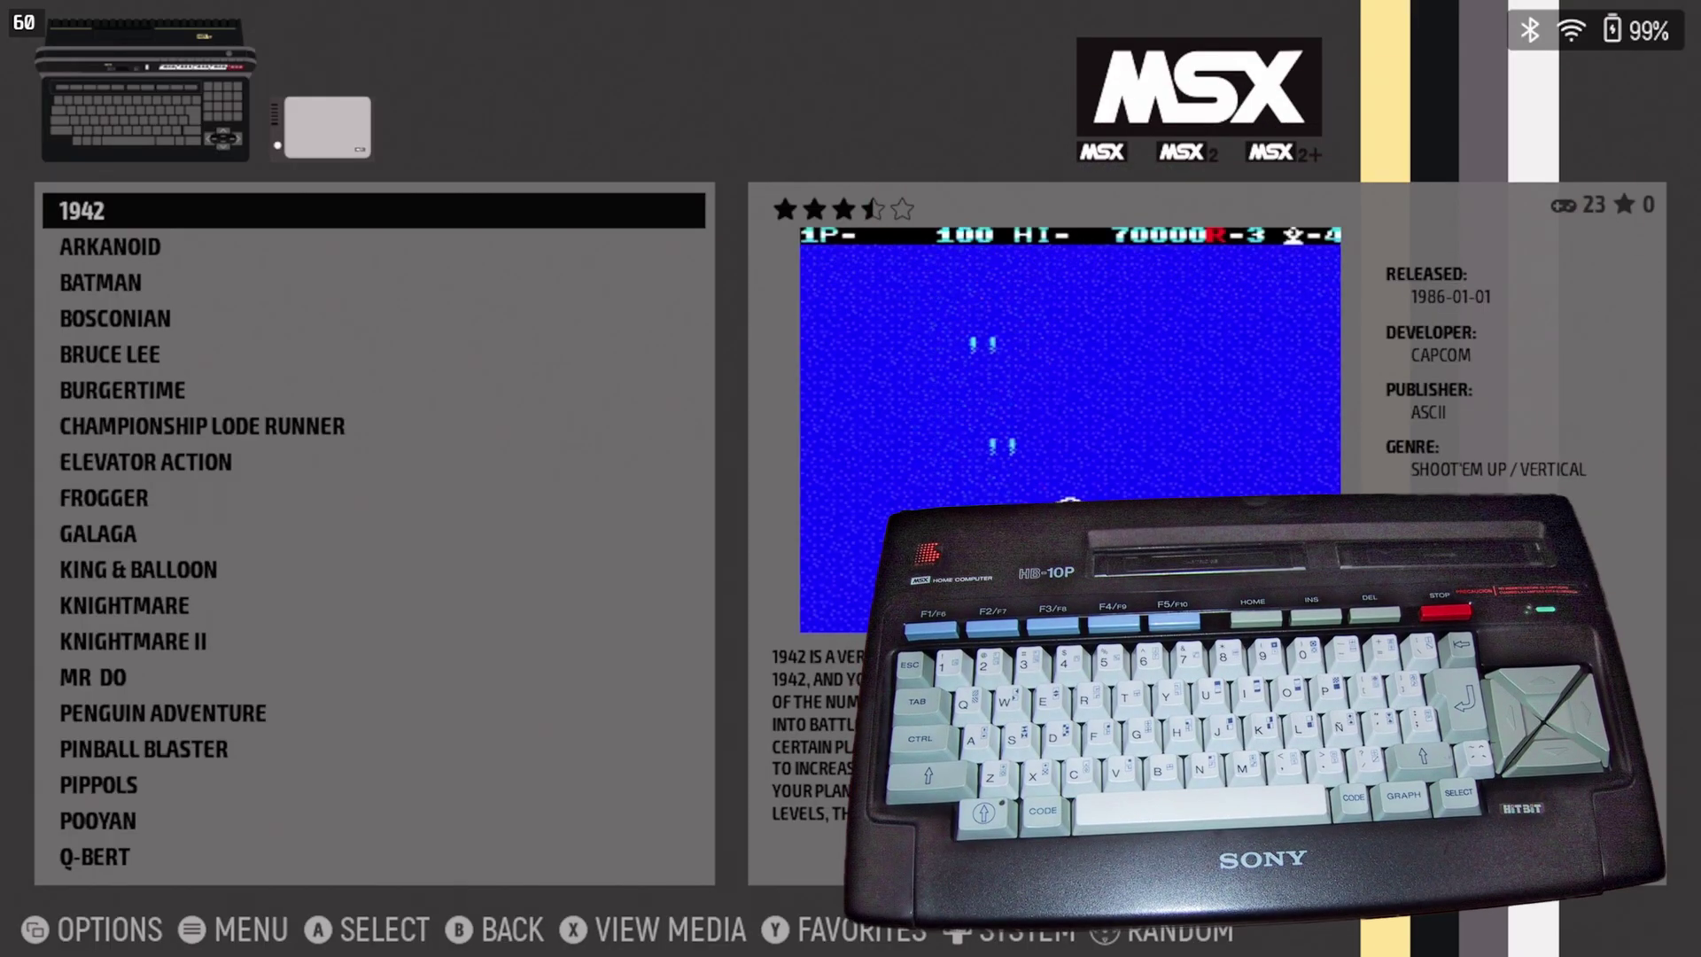
pyautogui.press('Down')
pyautogui.press('Down')
pyautogui.press('Down')
pyautogui.press('Down')
pyautogui.press('Down')
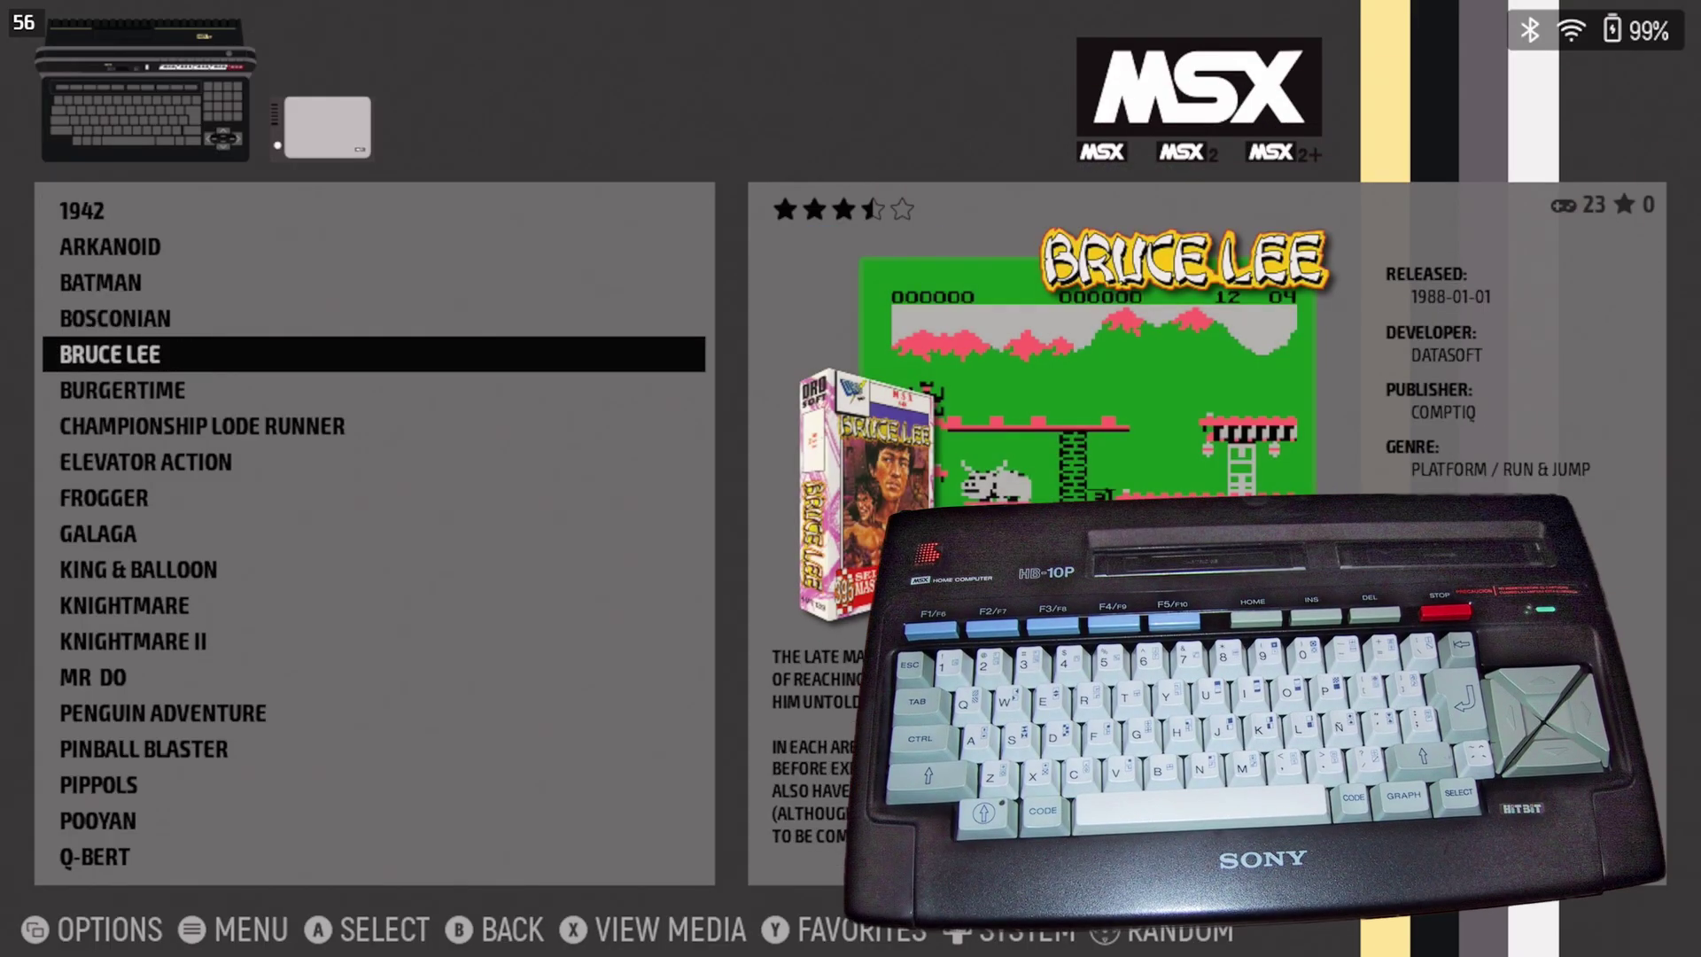
pyautogui.press('Down')
pyautogui.press('Right')
pyautogui.press('Left')
pyautogui.press('Right')
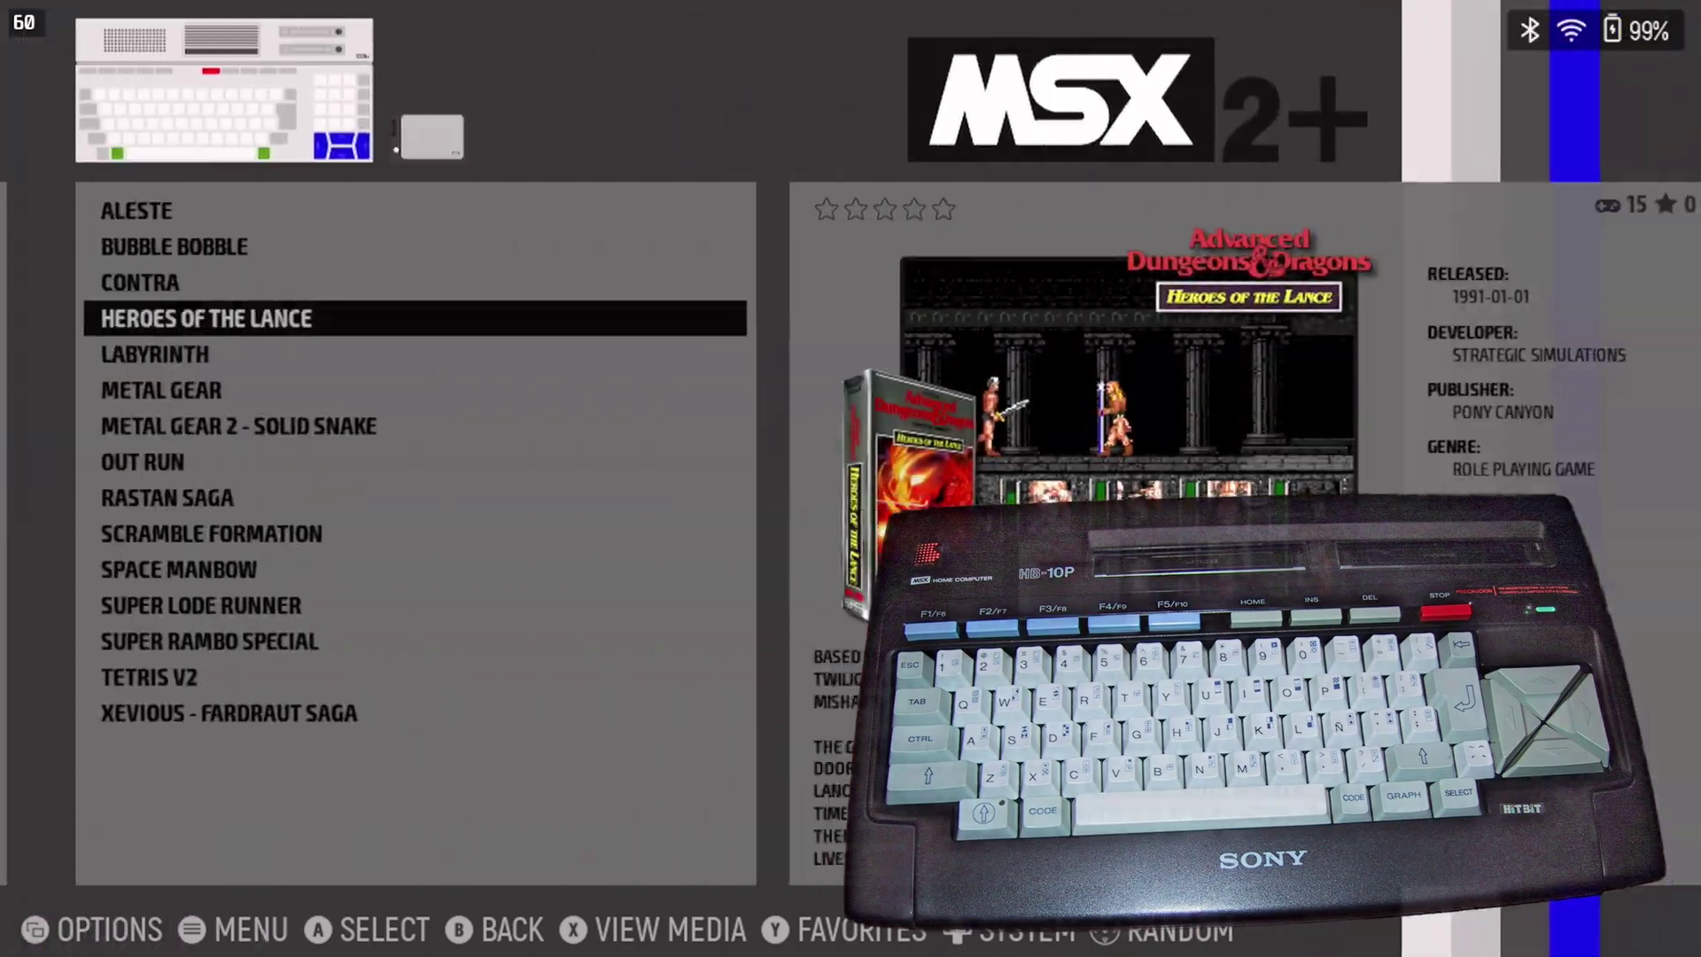
pyautogui.press('Left')
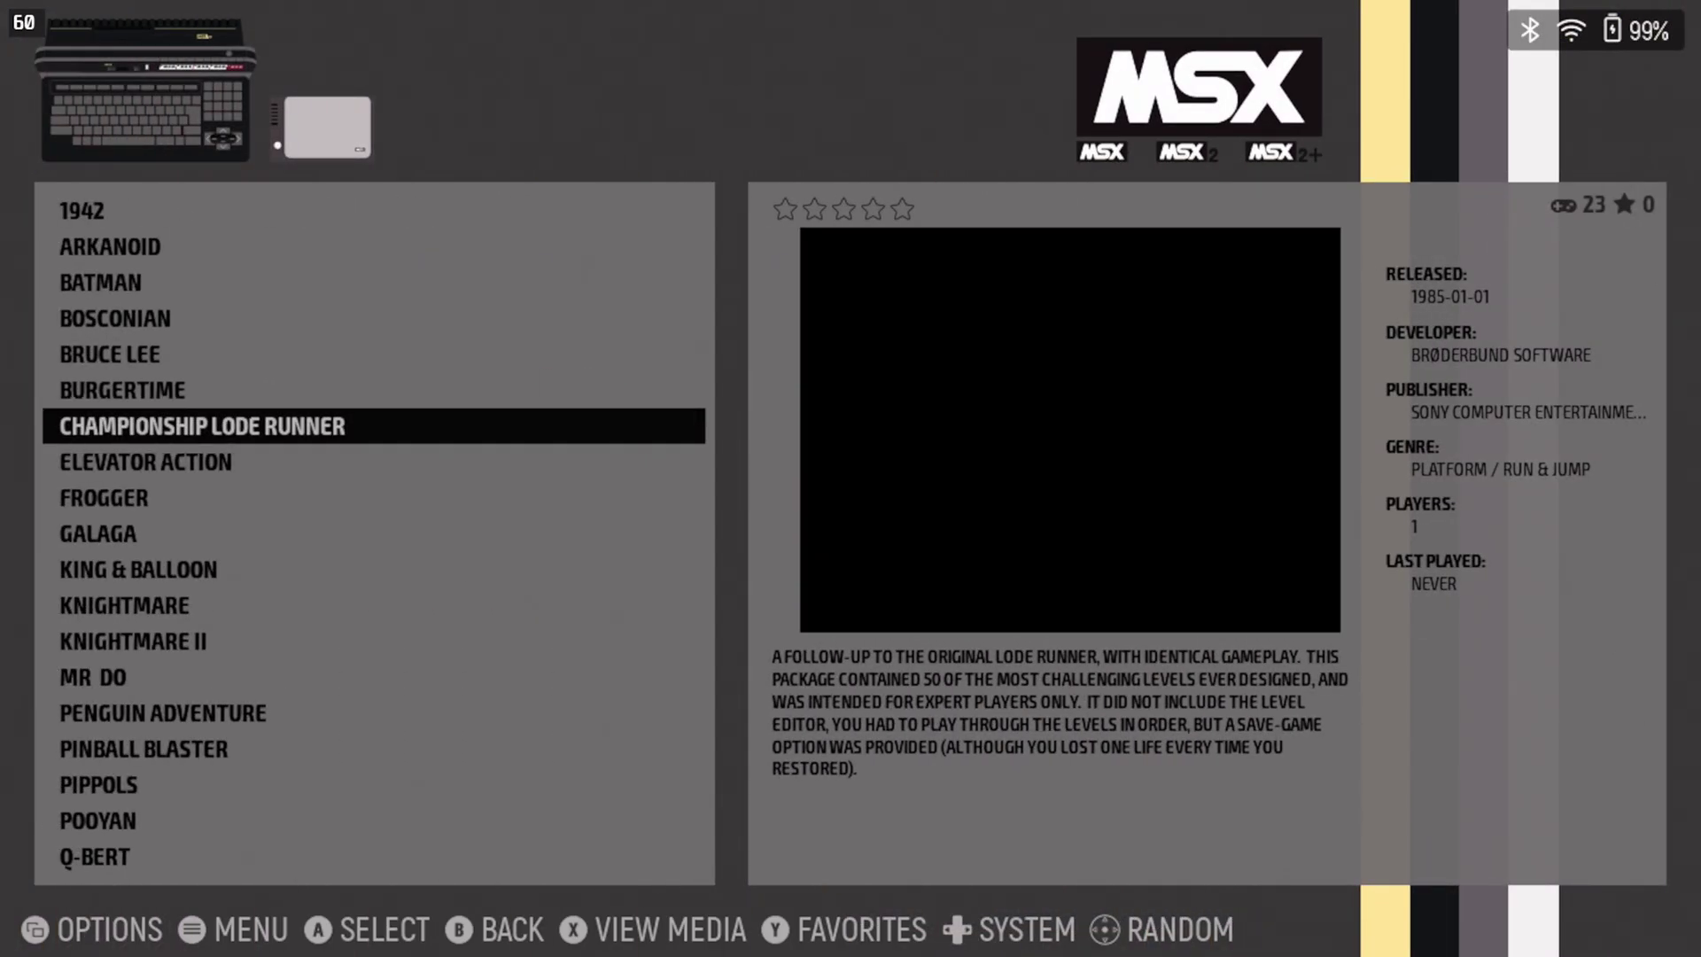
# - Launch BurgerTime from the MSX list, play it by walking the chef across the burger ingredients, and return to the game list
pyautogui.press('Up')
pyautogui.press('Return')
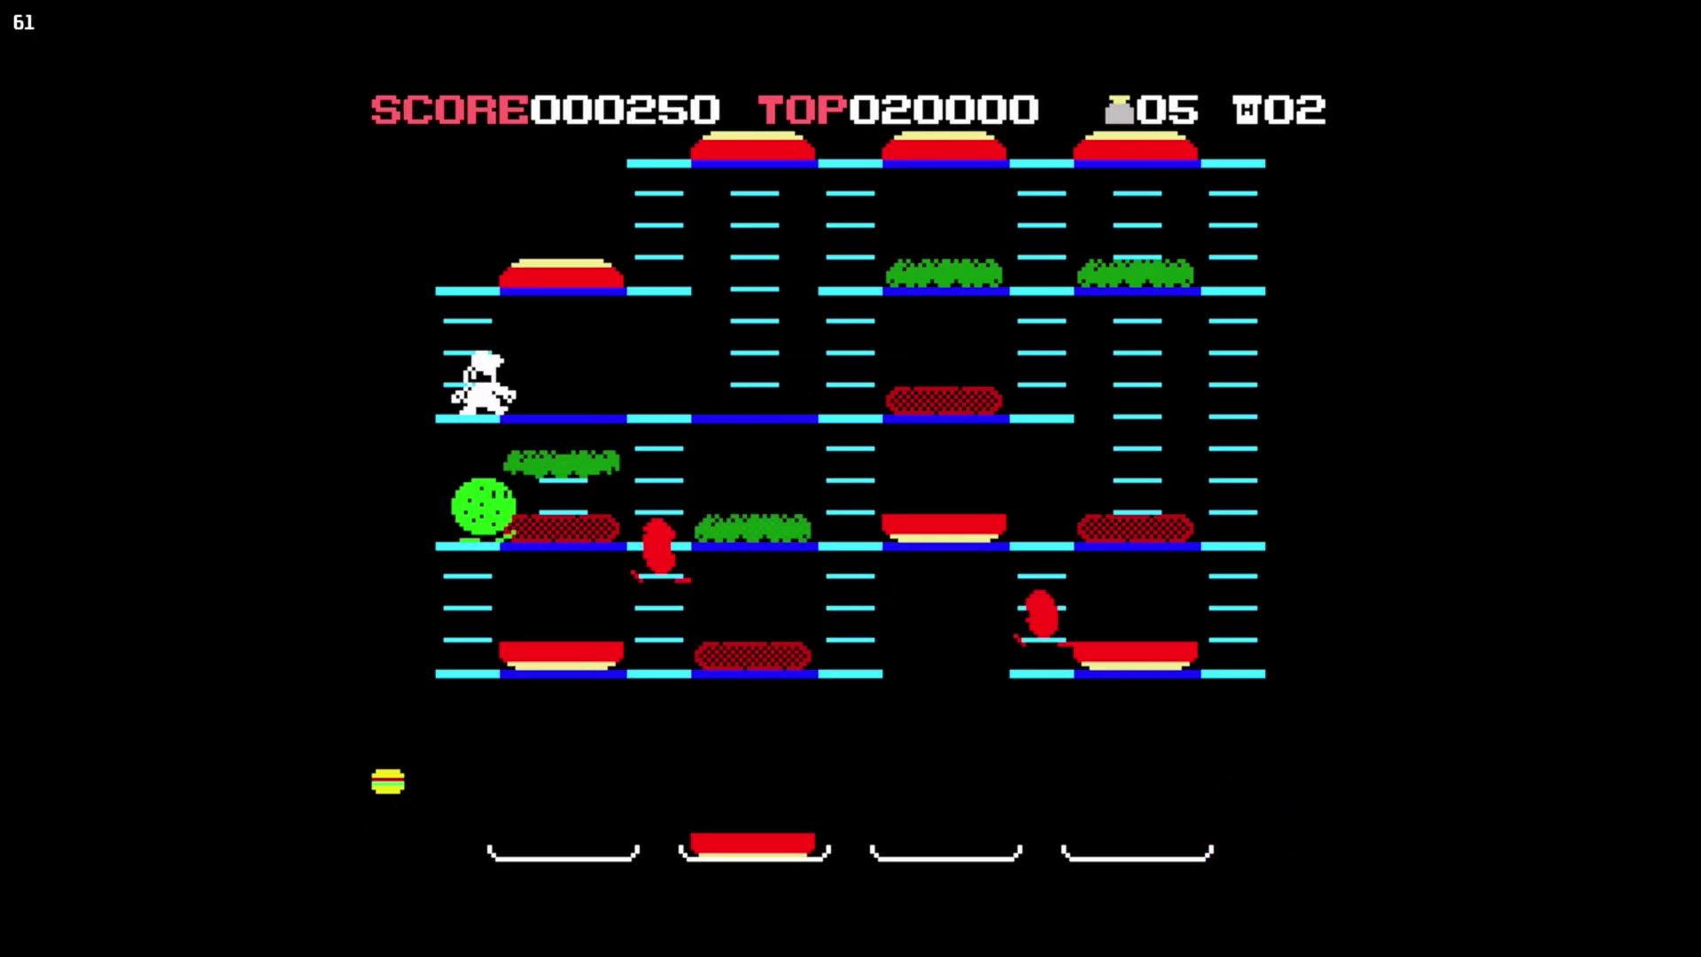
pyautogui.press('Up')
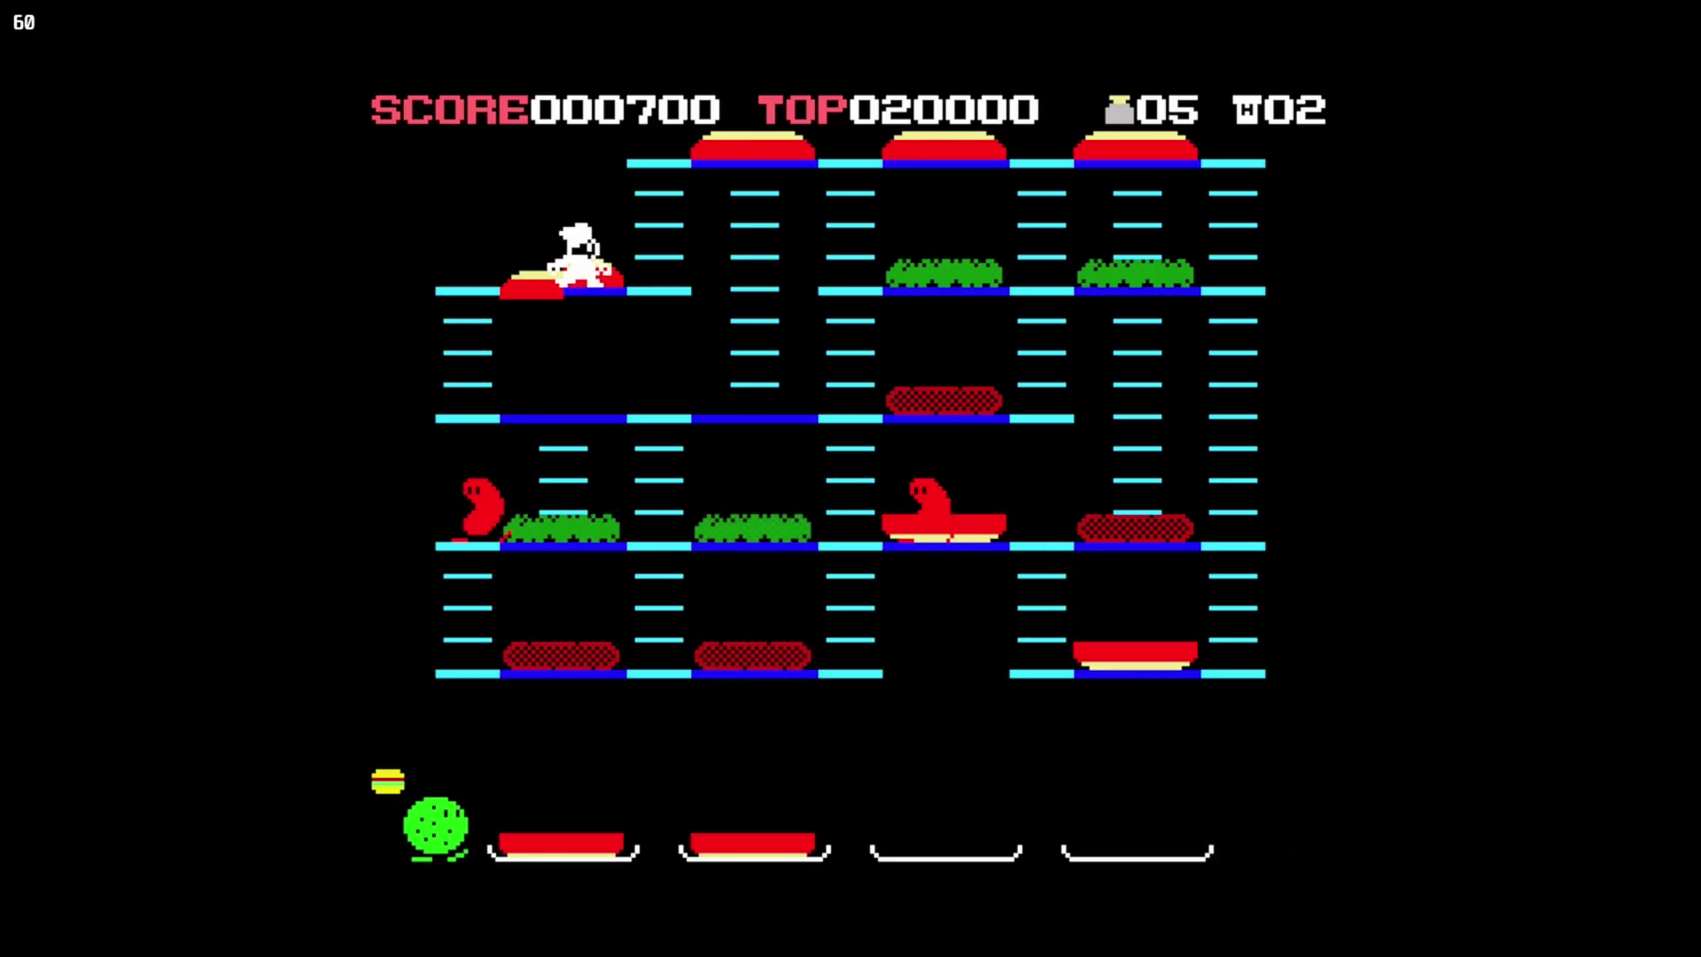
pyautogui.press('Right')
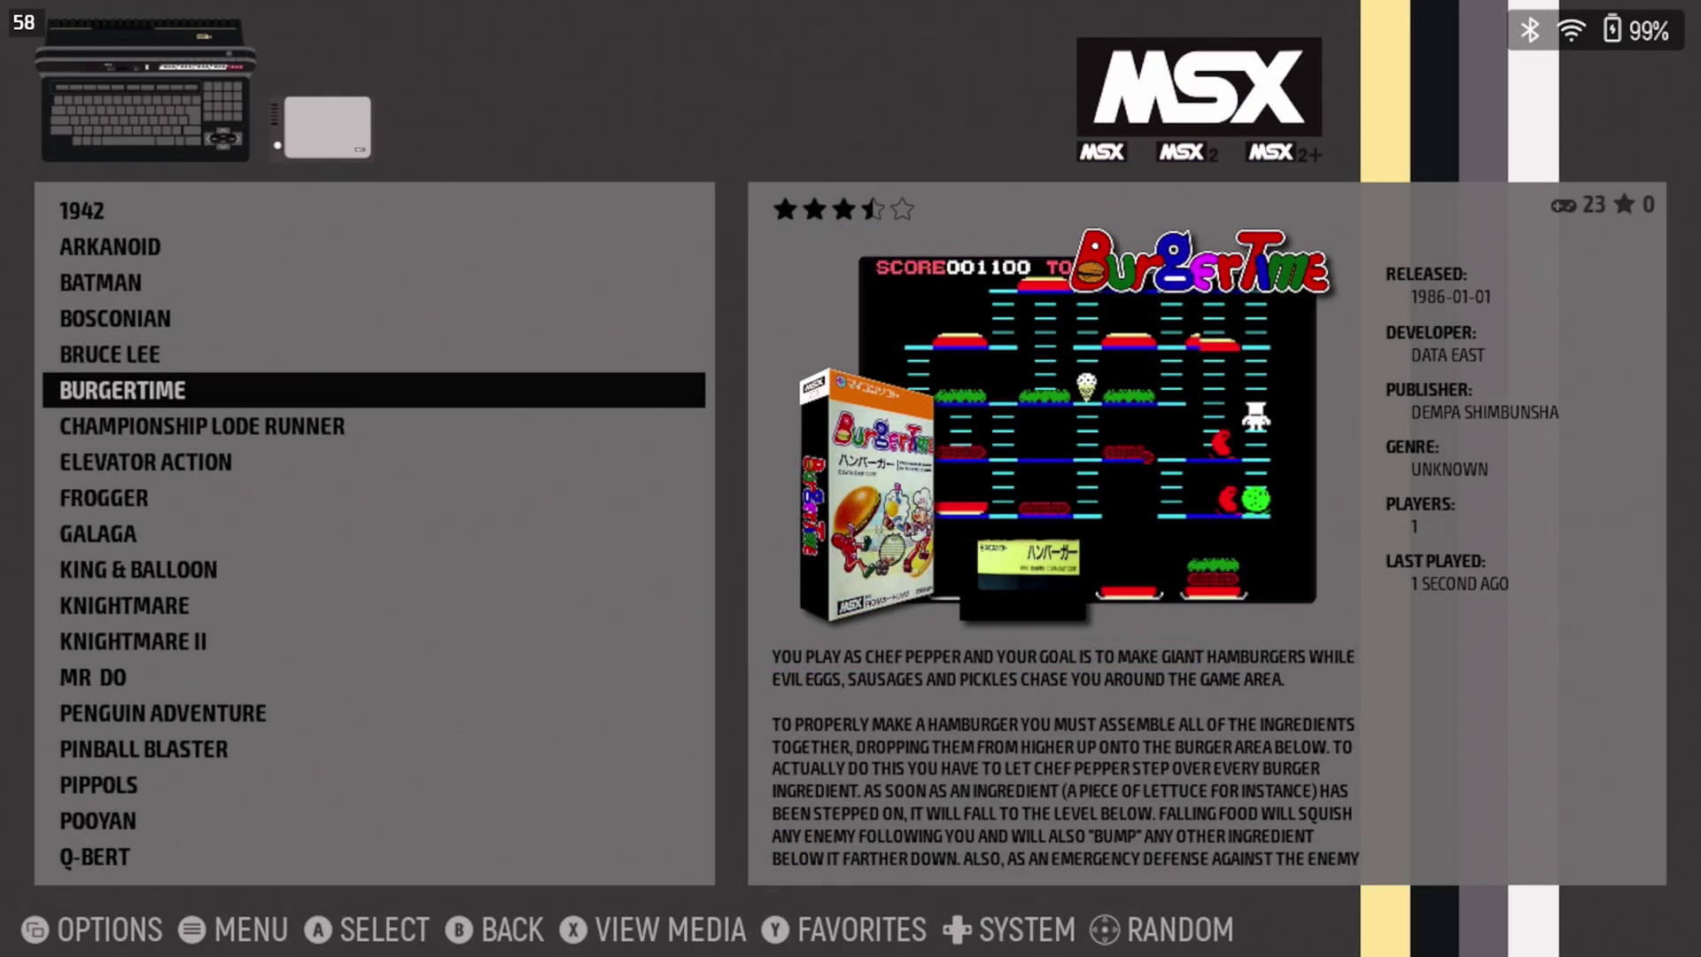
# - Open the MSX 2+ game list and launch Aleste
pyautogui.press('Right')
pyautogui.press('Up')
pyautogui.press('Up')
pyautogui.press('Up')
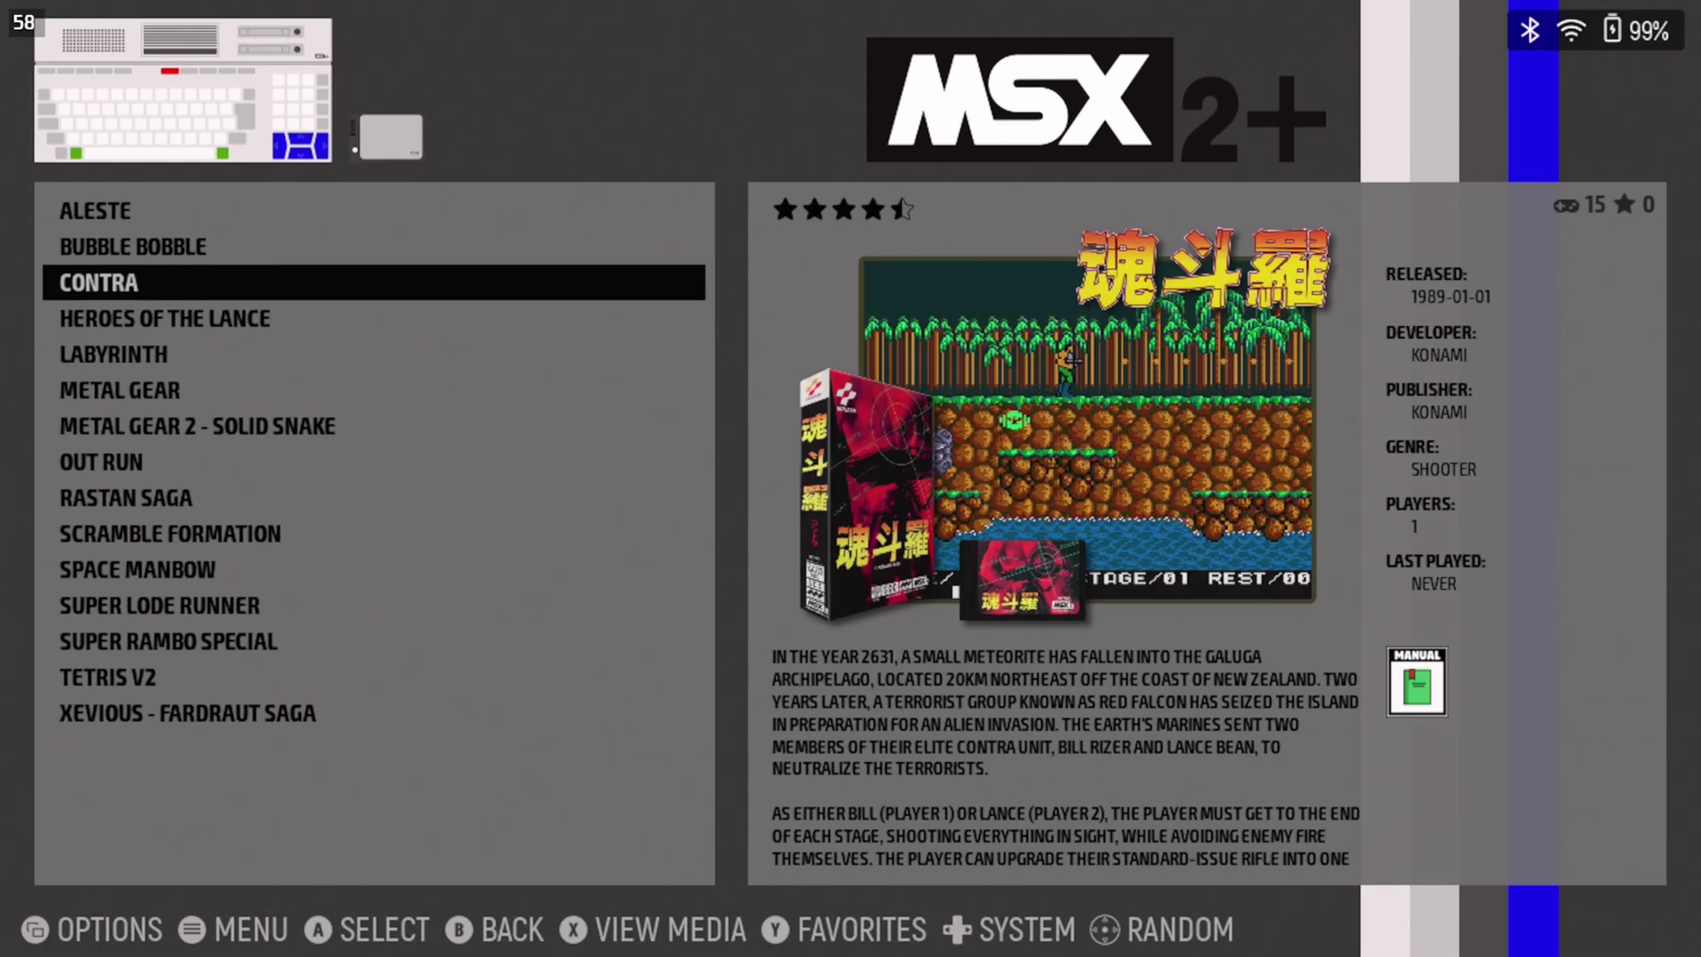
pyautogui.press('Return')
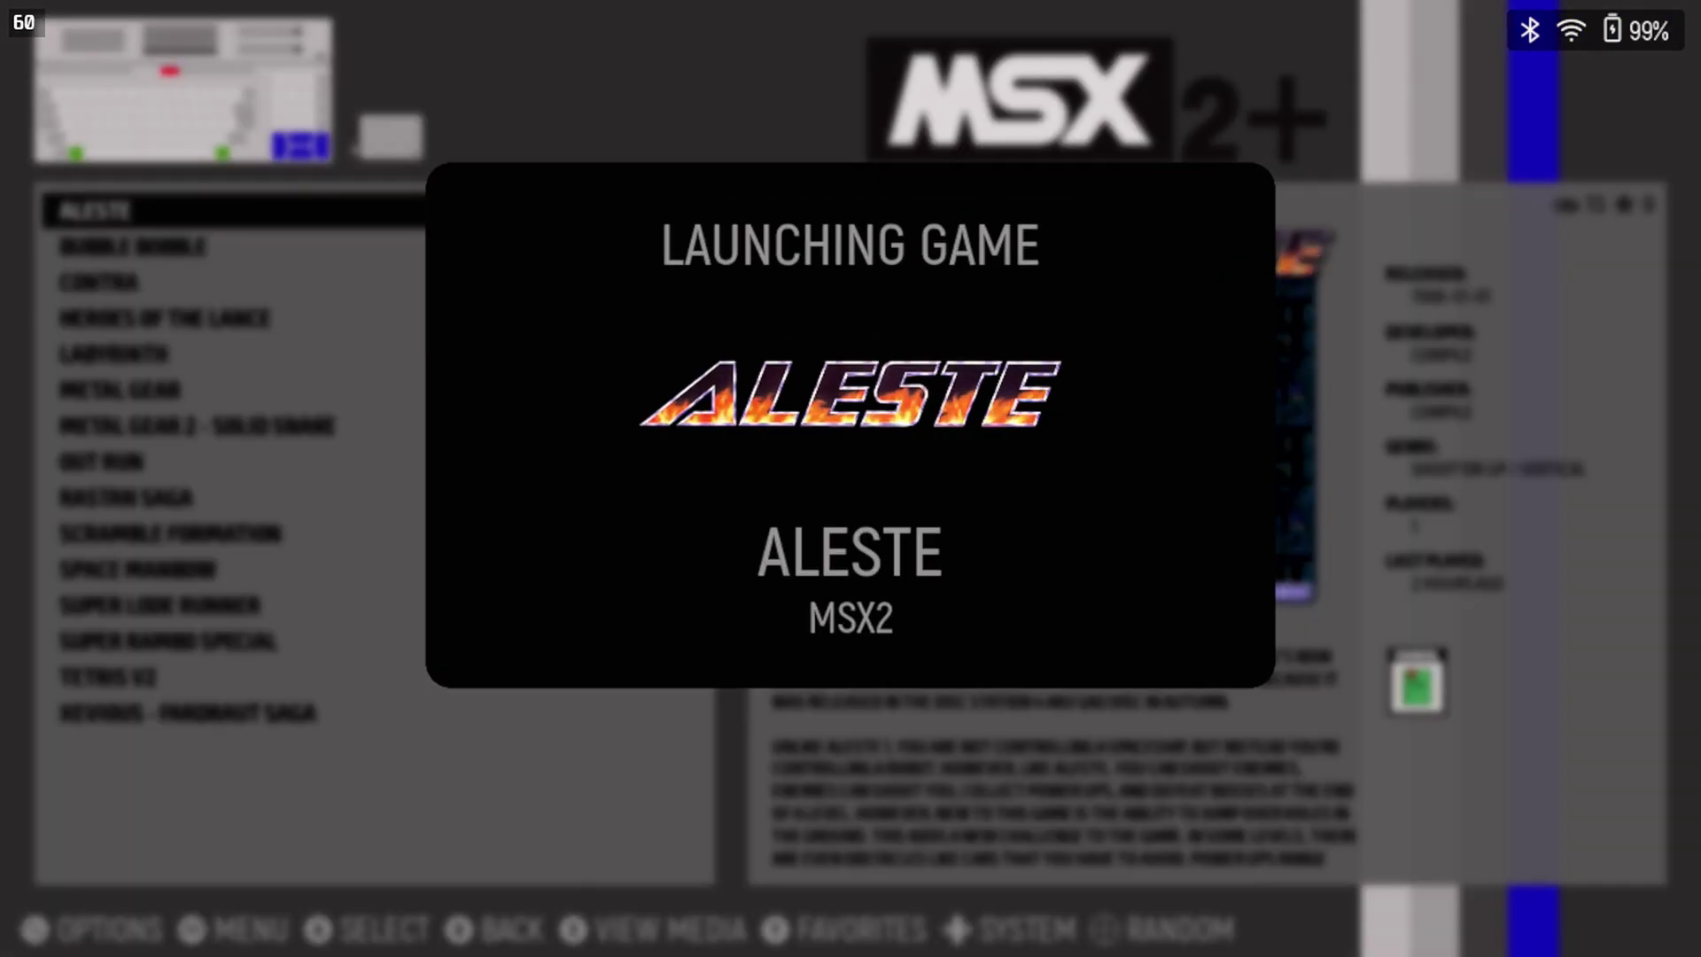